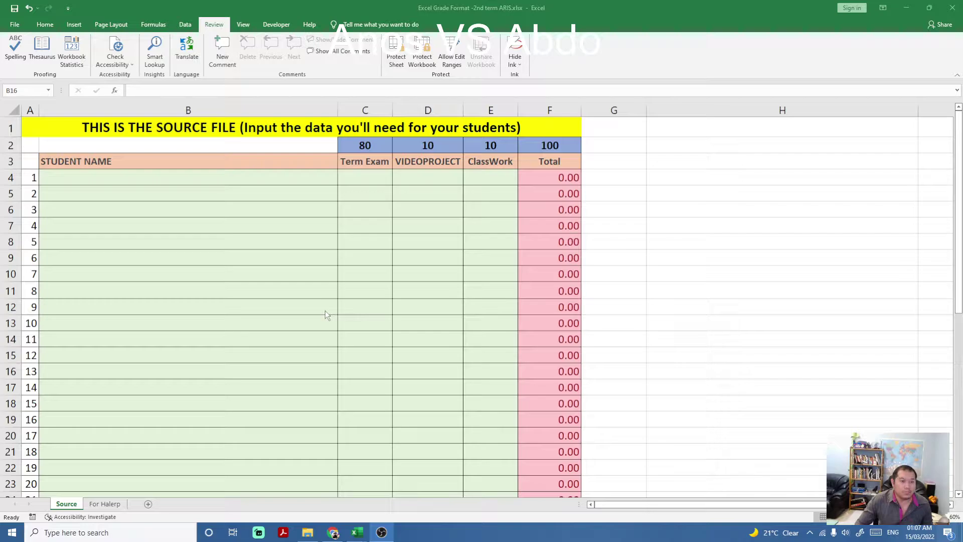
# - Examine the blank student name and mark columns on the Source sheet, along with the maximum marks above them
pyautogui.click(282, 243)
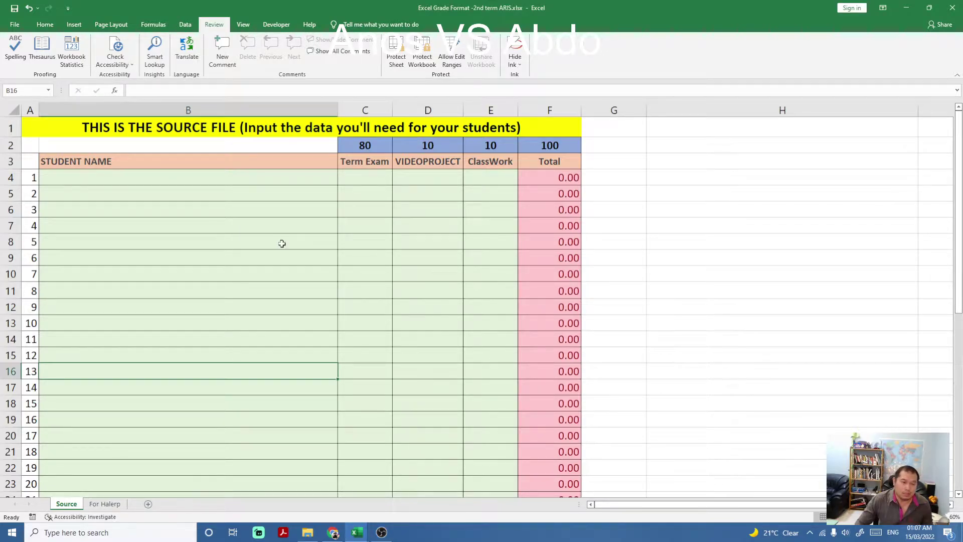
pyautogui.click(284, 238)
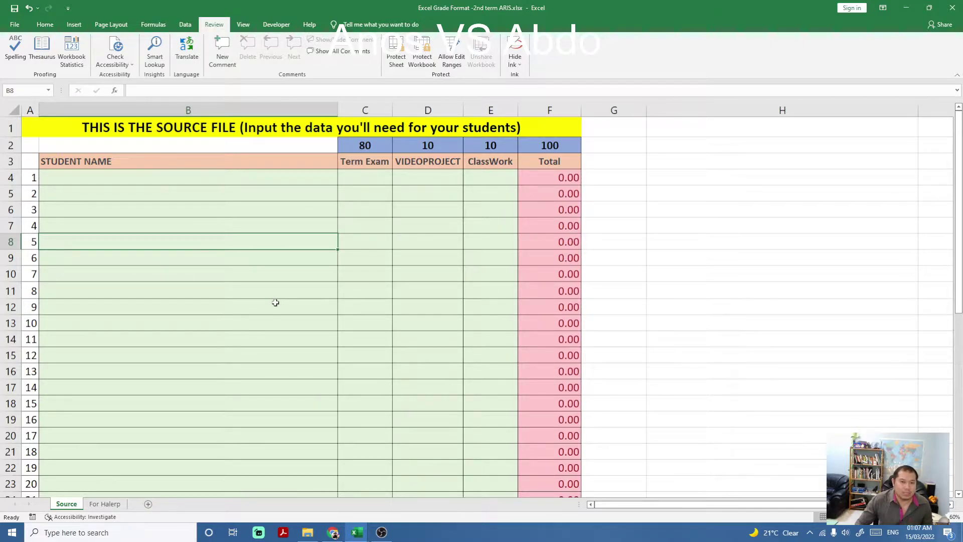
pyautogui.scroll(-2, 276, 303)
pyautogui.scroll(2, 275, 303)
pyautogui.moveTo(123, 183); pyautogui.dragTo(458, 439)
pyautogui.scroll(7, 306, 307)
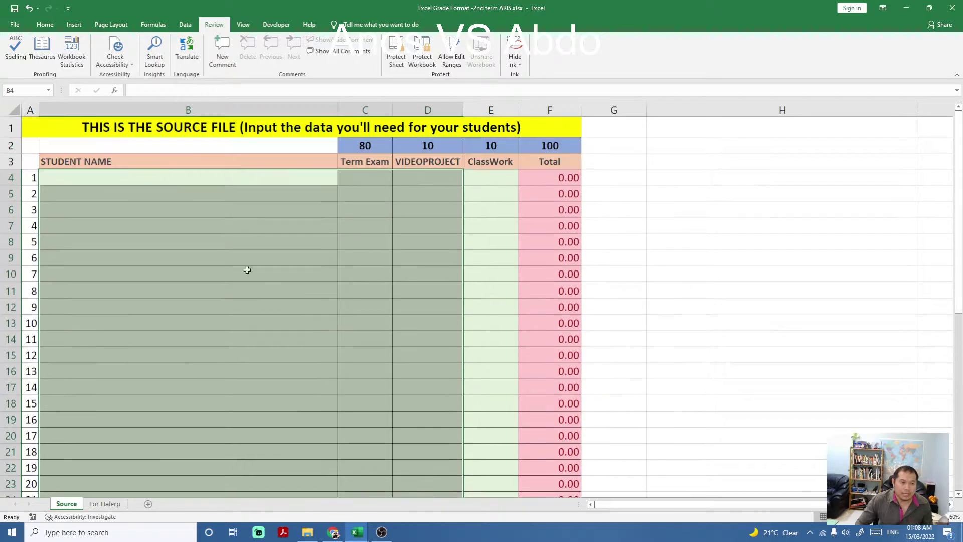
pyautogui.moveTo(145, 184); pyautogui.dragTo(153, 285)
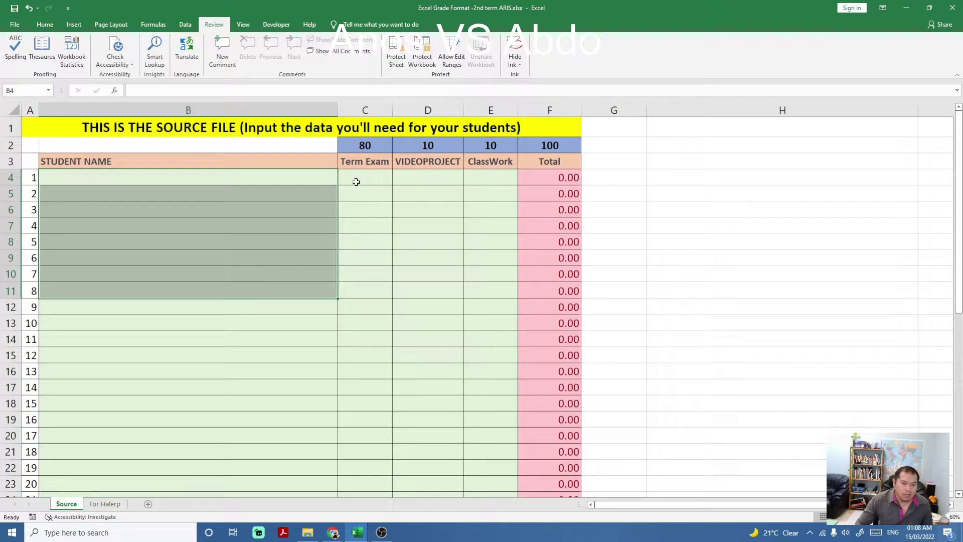
pyautogui.moveTo(355, 180); pyautogui.dragTo(369, 194)
pyautogui.click(424, 174)
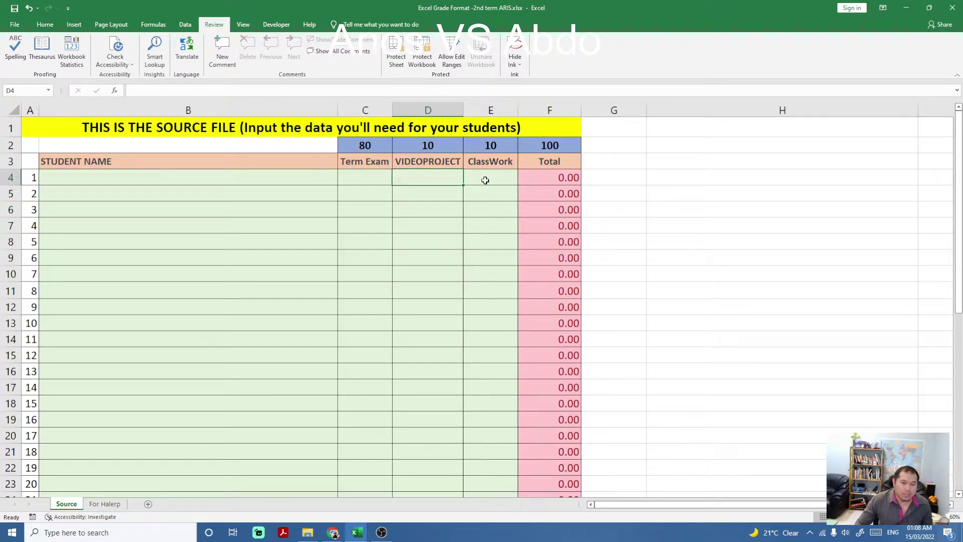
pyautogui.click(484, 179)
pyautogui.moveTo(365, 146); pyautogui.dragTo(491, 146)
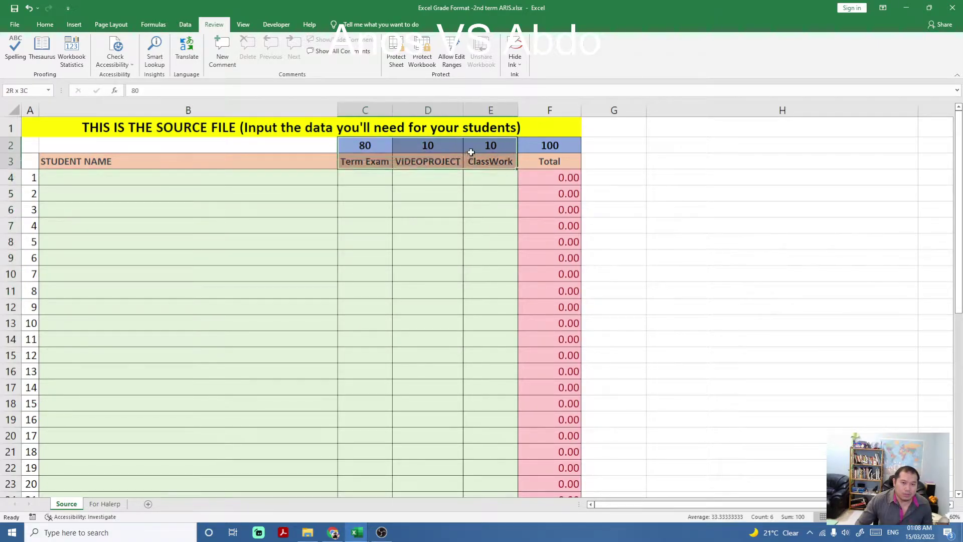
pyautogui.click(395, 197)
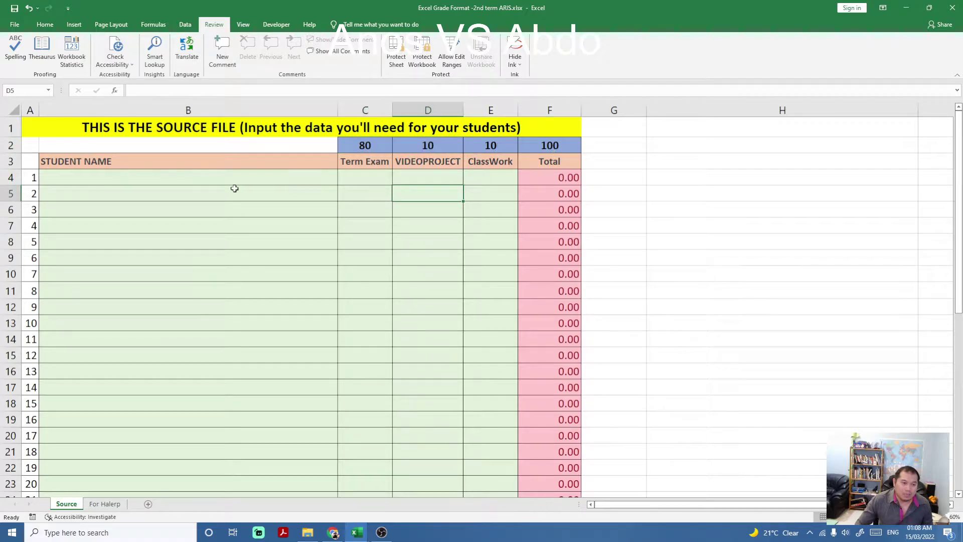
pyautogui.moveTo(220, 180); pyautogui.dragTo(426, 191)
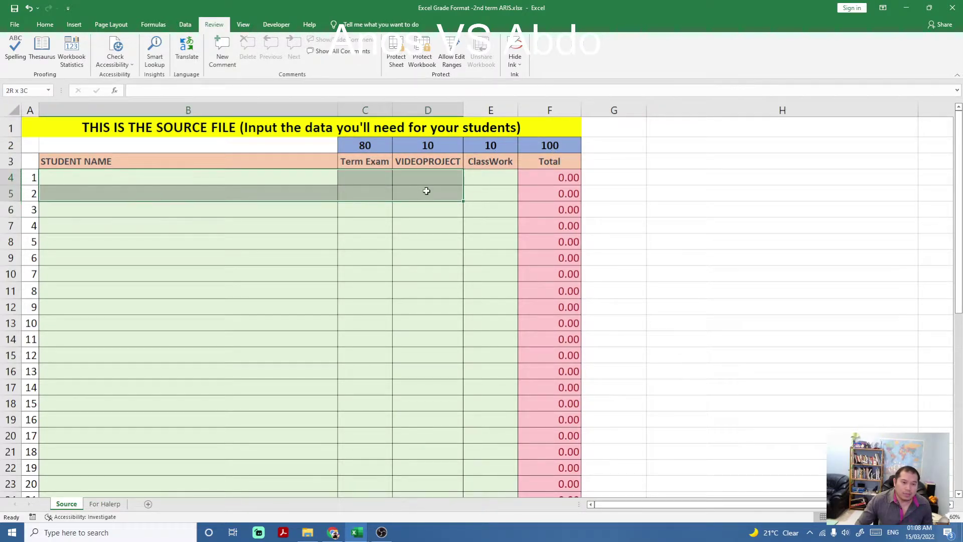
# - Try to edit the student name in cell B7 of the For Halerp sheet
pyautogui.click(92, 504)
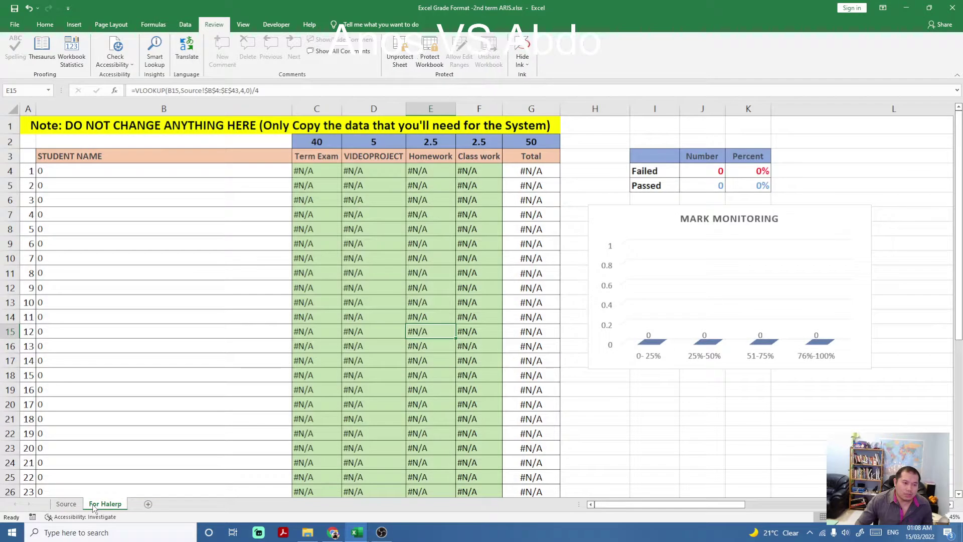
pyautogui.click(128, 231)
pyautogui.click(115, 129)
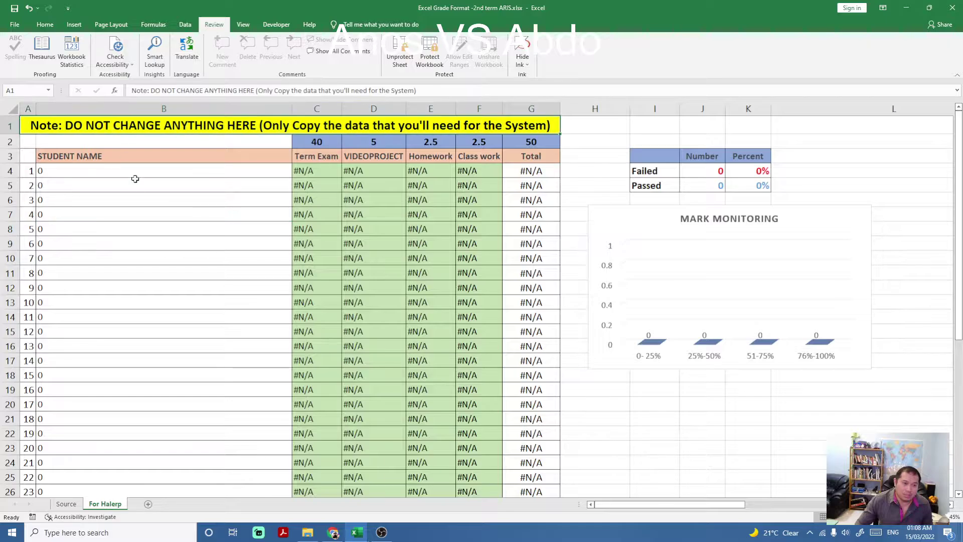
pyautogui.click(146, 214)
pyautogui.doubleClick(146, 214)
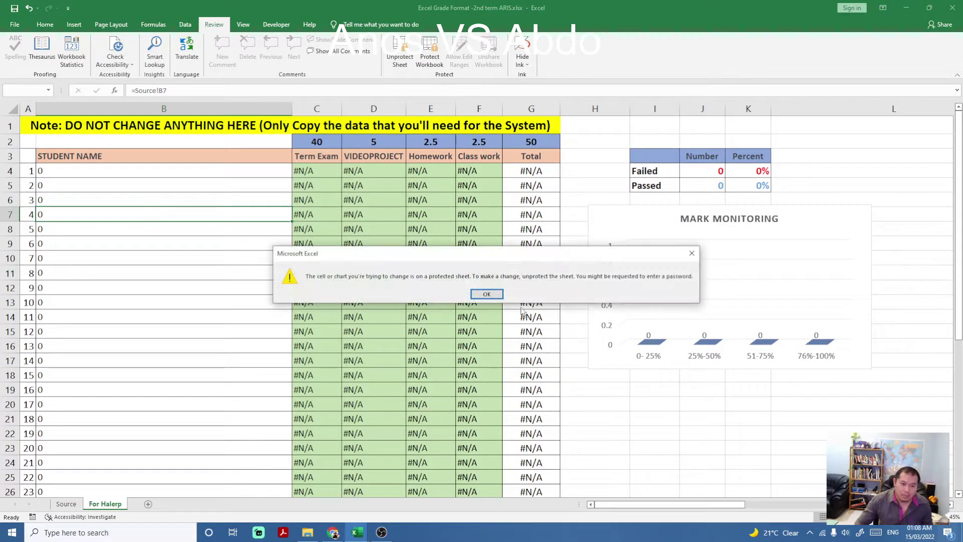
pyautogui.click(487, 294)
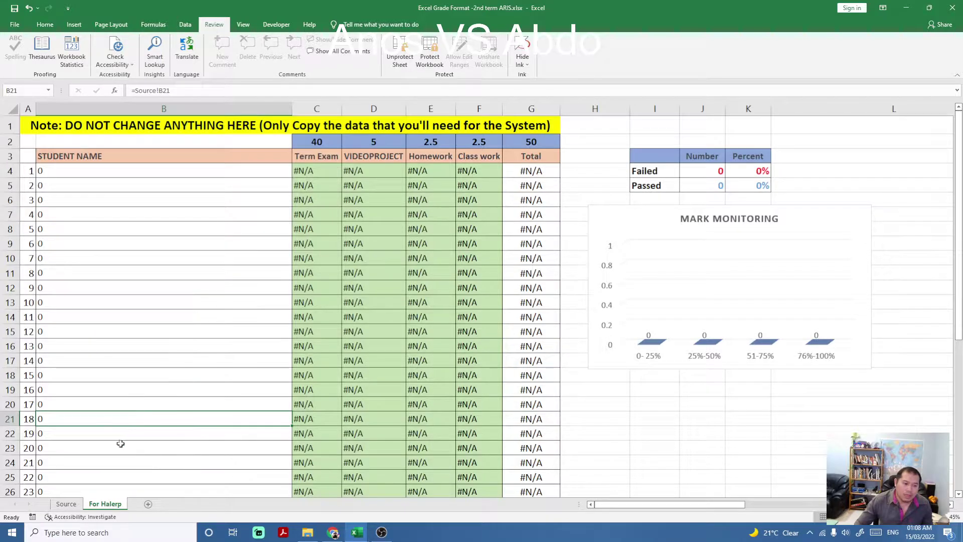
# - Return to the Source sheet and undo the clearing of the student names and marks
pyautogui.click(67, 504)
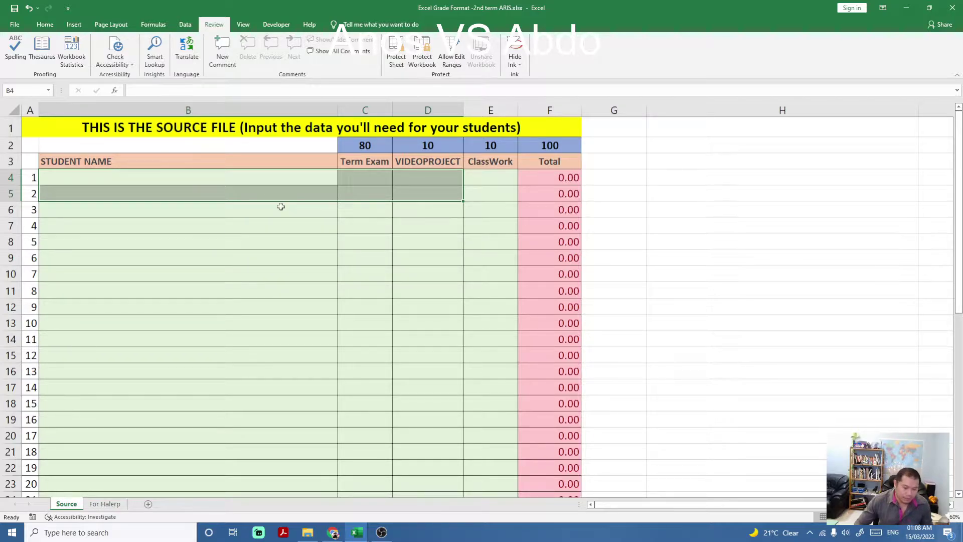
pyautogui.hotkey('ctrl', 'z')
pyautogui.click(287, 291)
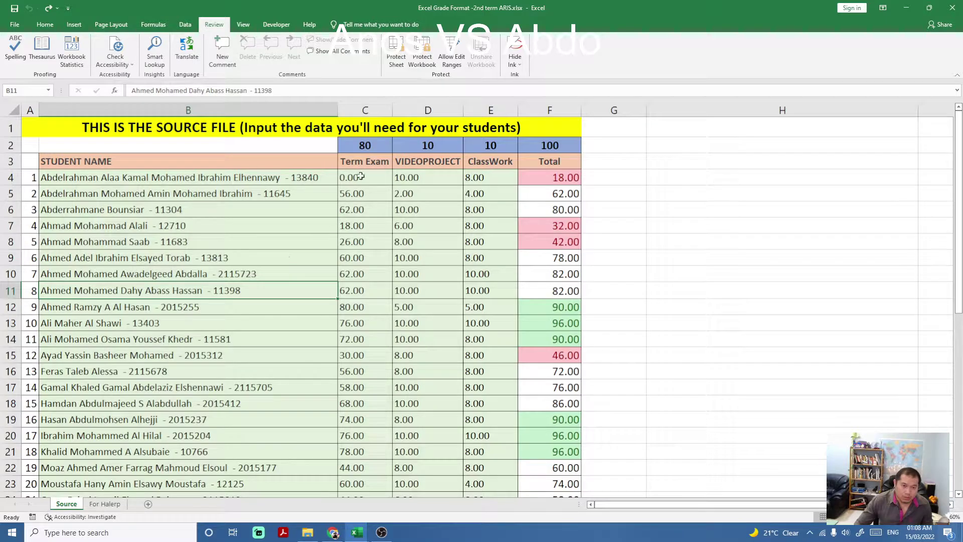
# - Examine the Term Exam, VIDEOPROJECT and ClassWork marks and the colour-coded Total column on the Source sheet
pyautogui.moveTo(360, 176); pyautogui.dragTo(359, 370)
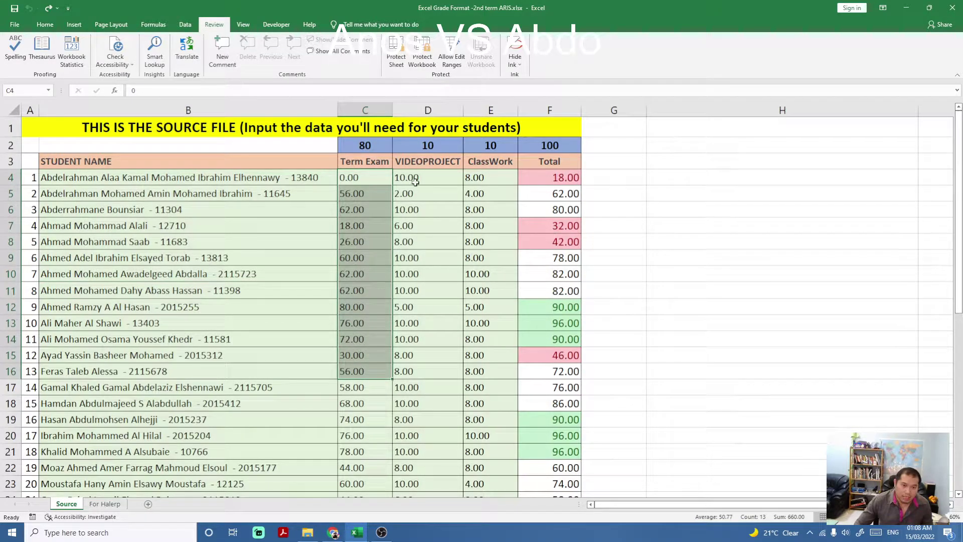
pyautogui.moveTo(414, 182); pyautogui.dragTo(415, 262)
pyautogui.moveTo(480, 177); pyautogui.dragTo(474, 290)
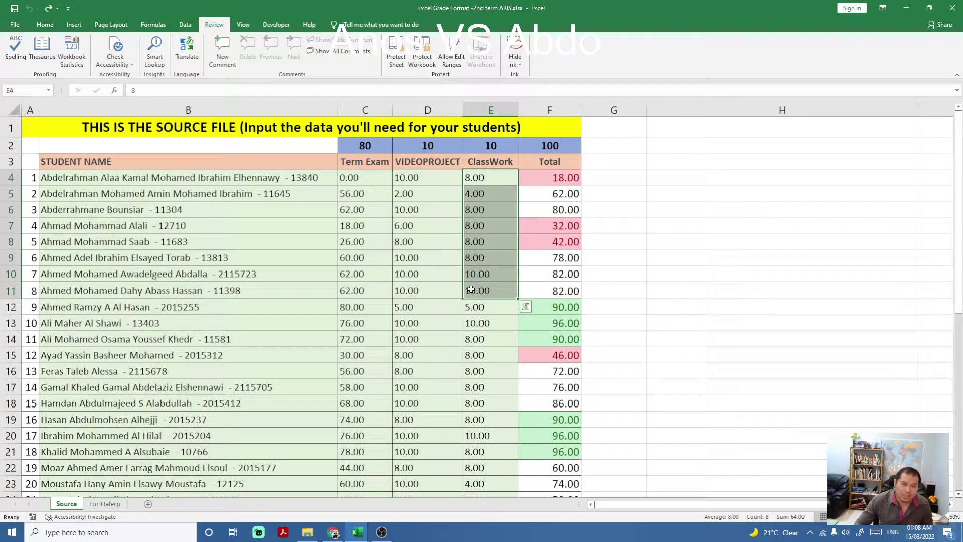
pyautogui.moveTo(543, 177); pyautogui.dragTo(544, 240)
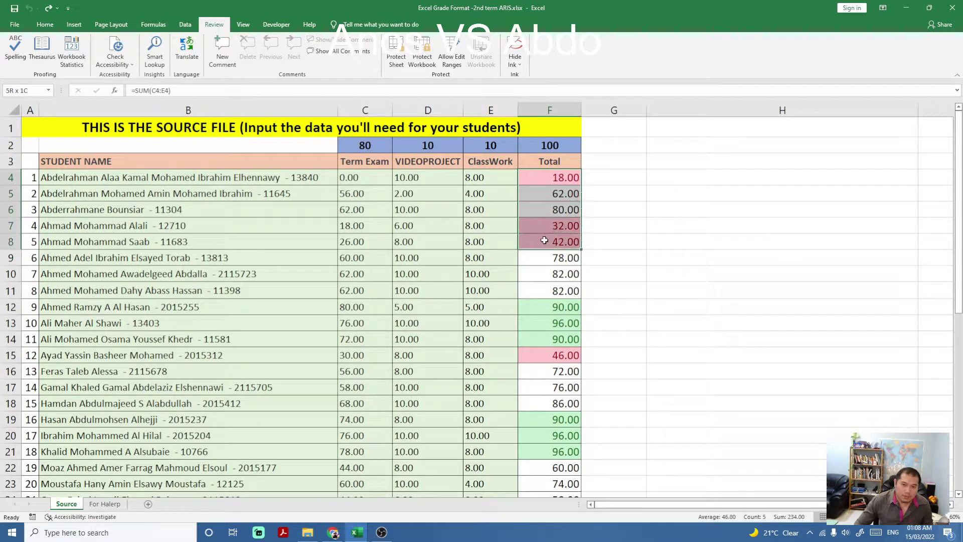
pyautogui.click(541, 180)
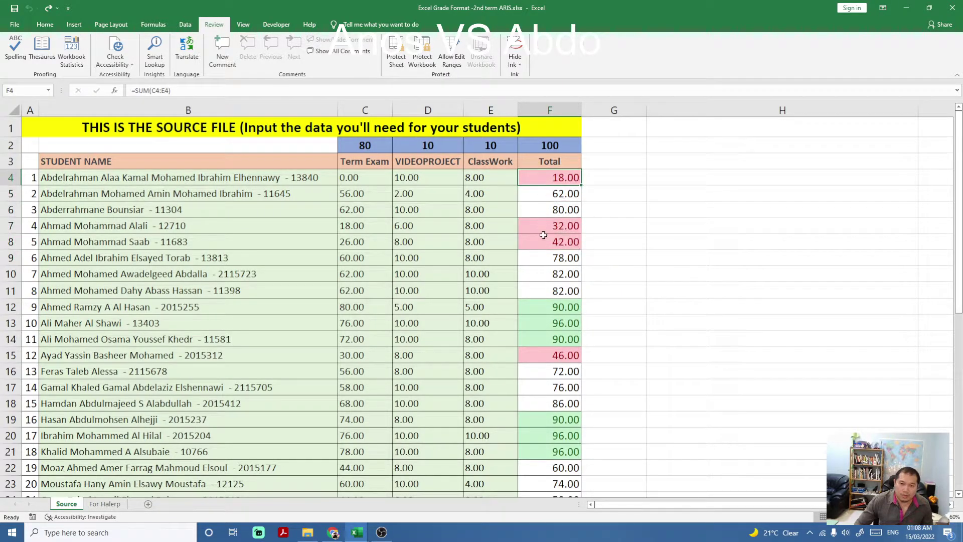
pyautogui.scroll(-2, 557, 341)
pyautogui.scroll(2, 551, 353)
pyautogui.moveTo(540, 181); pyautogui.dragTo(545, 321)
pyautogui.click(470, 311)
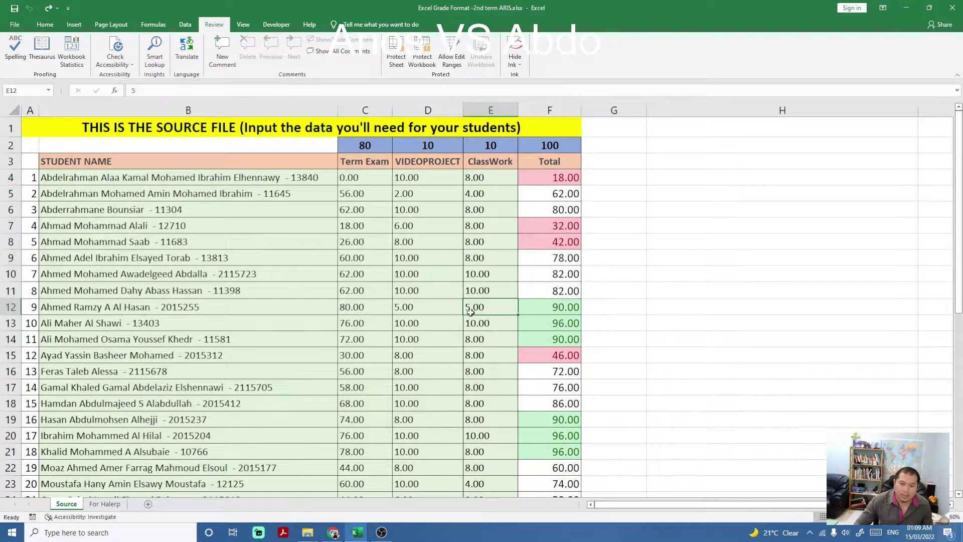
pyautogui.scroll(-1, 544, 251)
pyautogui.moveTo(548, 256); pyautogui.dragTo(545, 288)
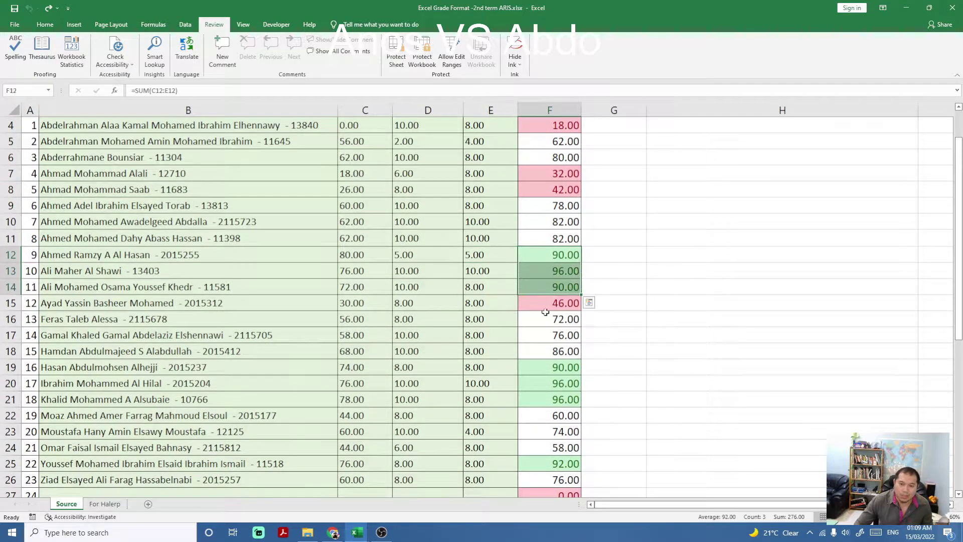
pyautogui.moveTo(533, 370); pyautogui.dragTo(537, 401)
pyautogui.scroll(1, 439, 190)
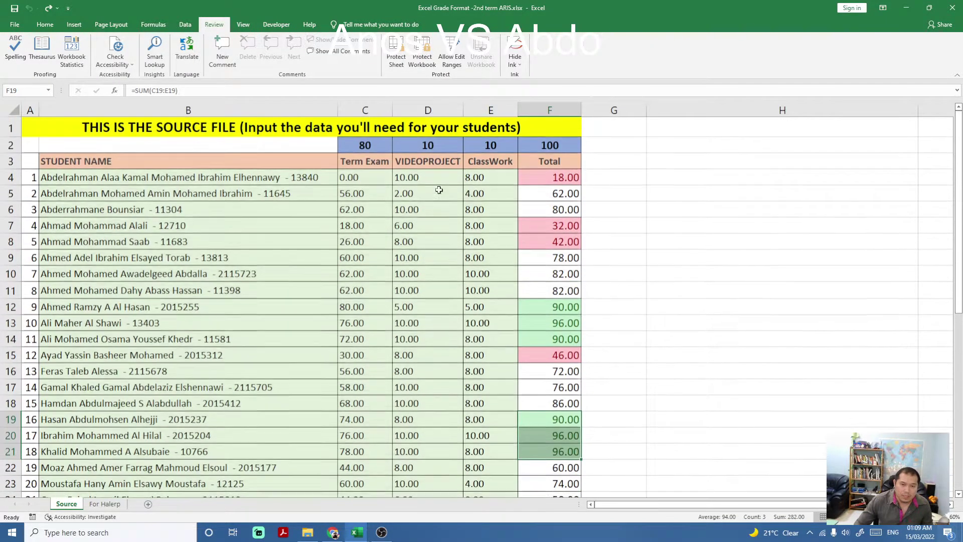
pyautogui.moveTo(524, 178); pyautogui.dragTo(550, 331)
pyautogui.click(273, 314)
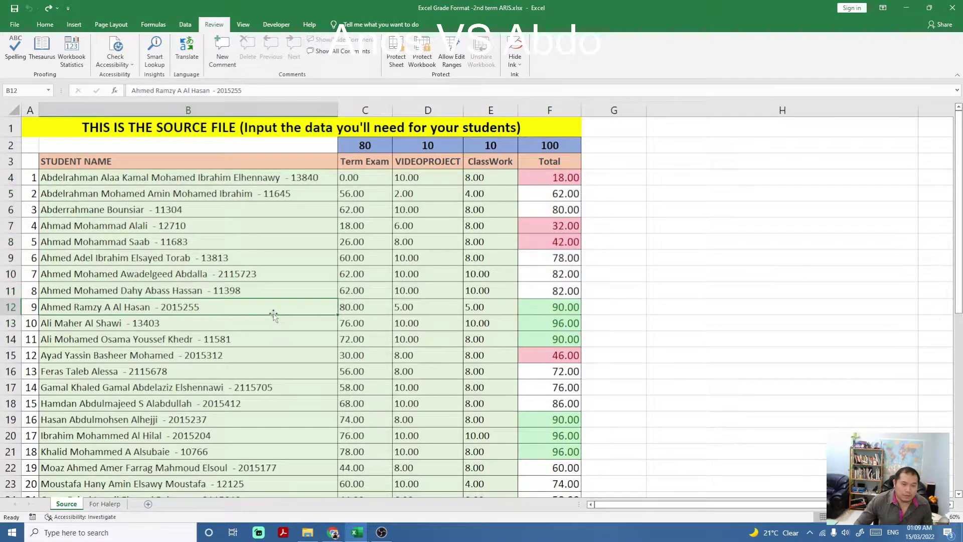
# - Look over the Source sheet's full entry area, from the first student in row 4 down to row 43
pyautogui.scroll(-1, 146, 268)
pyautogui.scroll(1, 147, 268)
pyautogui.moveTo(84, 178); pyautogui.dragTo(482, 482)
pyautogui.click(324, 363)
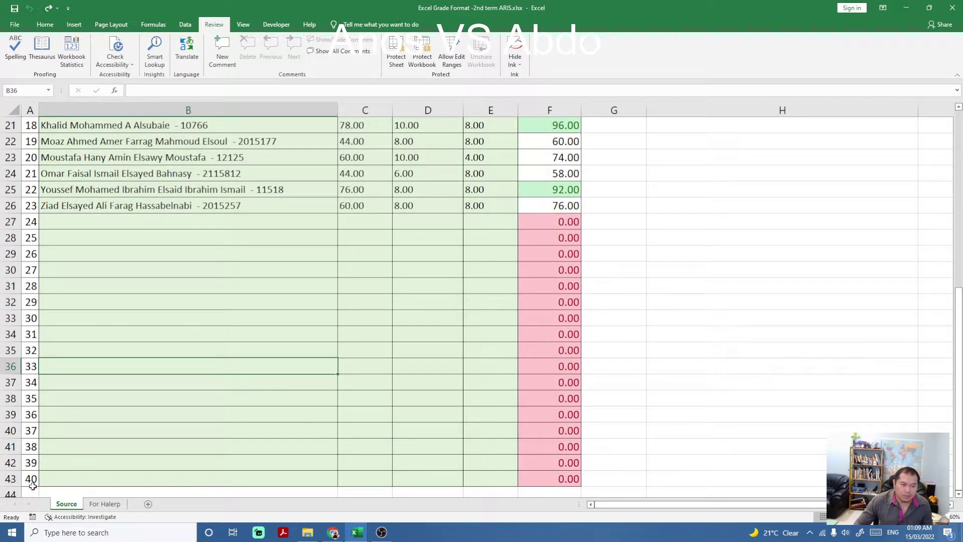
pyautogui.click(56, 479)
pyautogui.scroll(6, 209, 428)
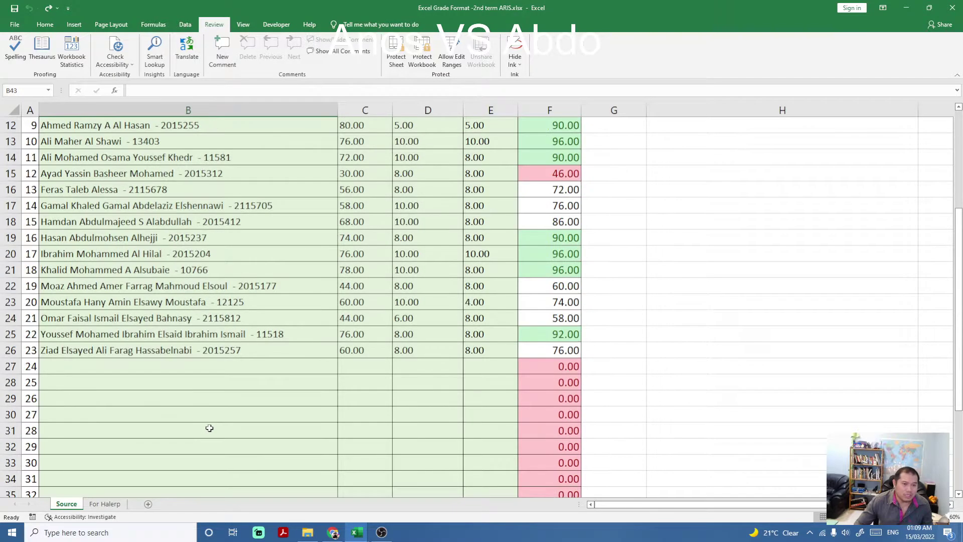
pyautogui.scroll(1, 208, 427)
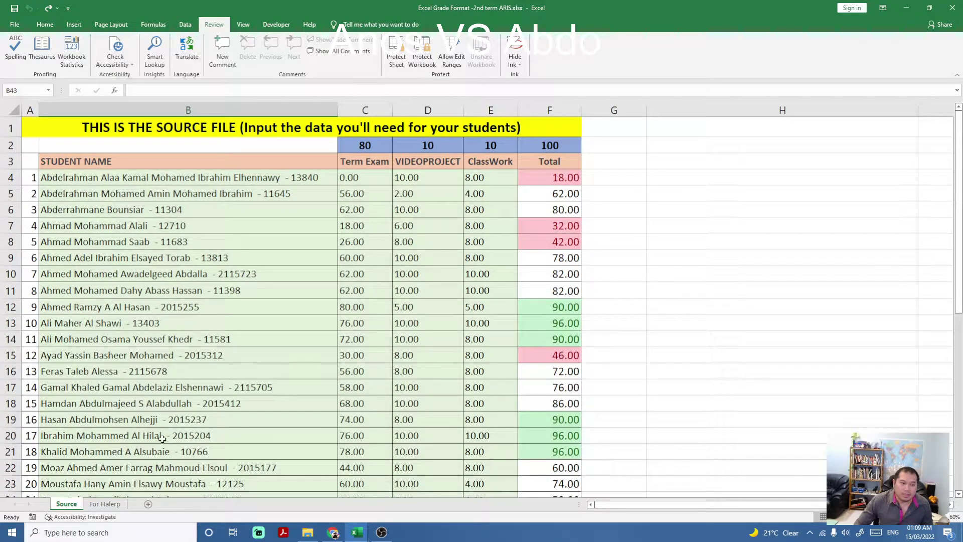
# - Check the converted marks on the For Halerp sheet, including the rows without students, C27:F43
pyautogui.click(104, 503)
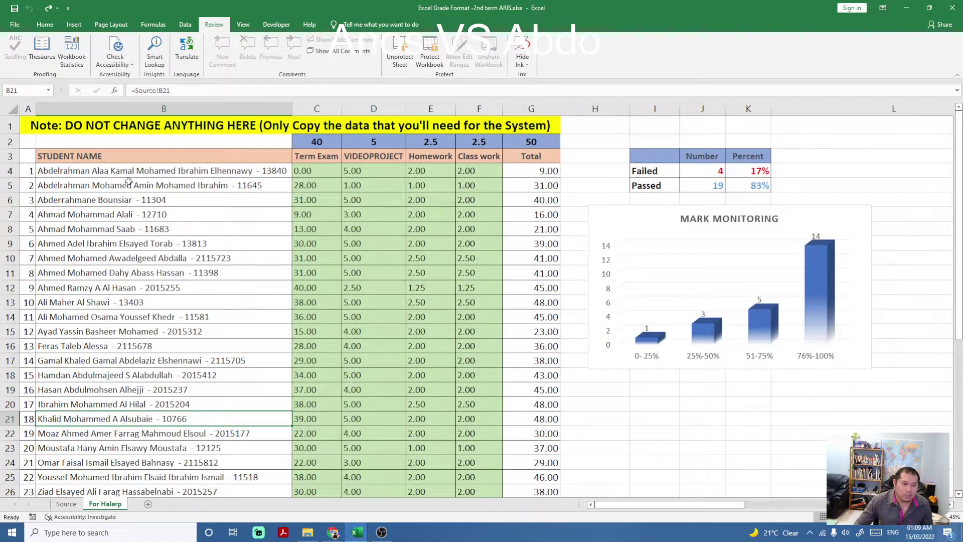
pyautogui.moveTo(96, 170); pyautogui.dragTo(481, 447)
pyautogui.scroll(-4, 388, 378)
pyautogui.scroll(-3, 387, 378)
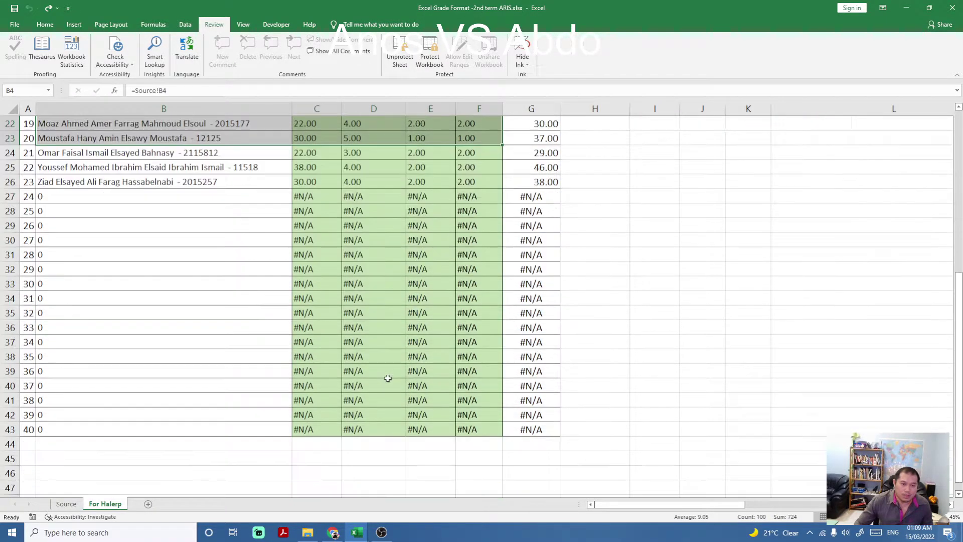
pyautogui.moveTo(303, 196); pyautogui.dragTo(469, 429)
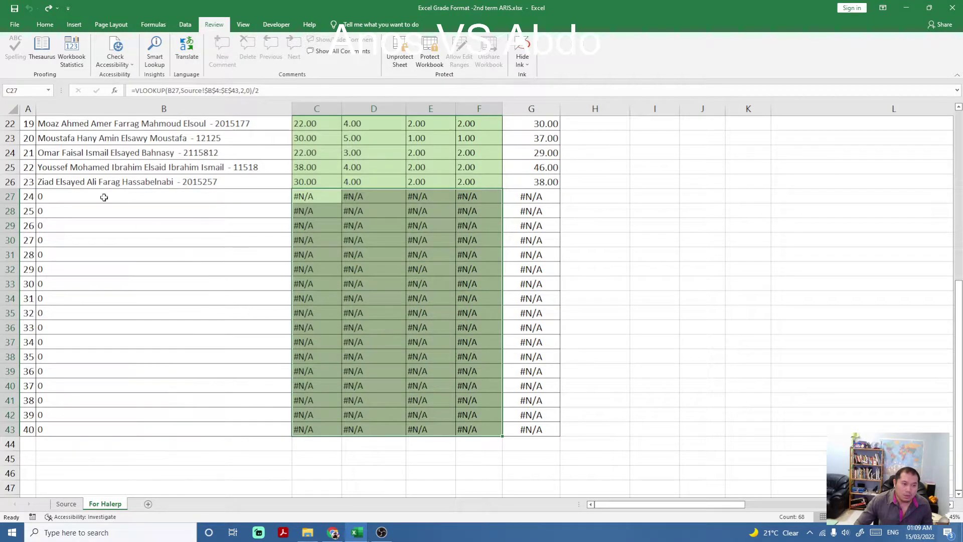
# - On the Source sheet, copy the student names in B17:B26 into the empty rows starting at B27
pyautogui.click(66, 504)
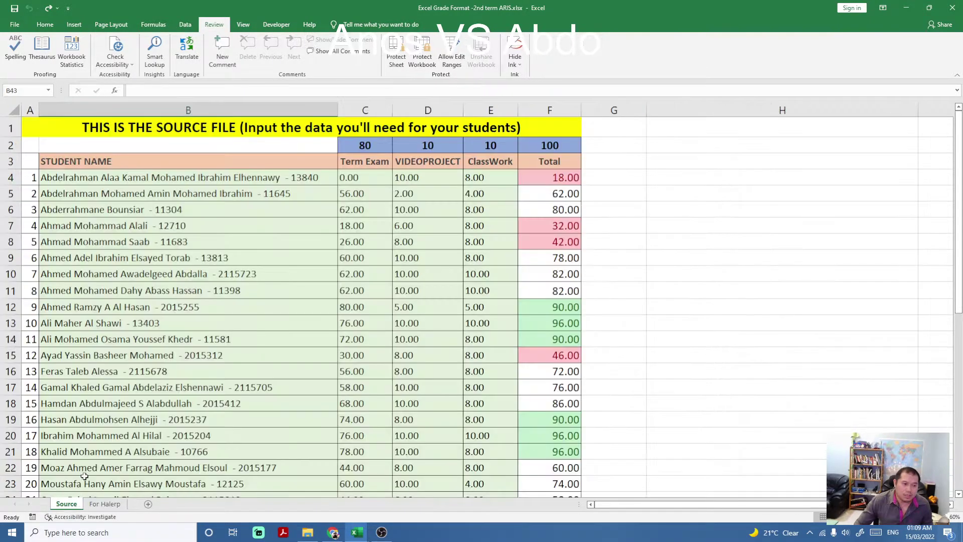
pyautogui.scroll(-1, 122, 376)
pyautogui.scroll(-5, 123, 376)
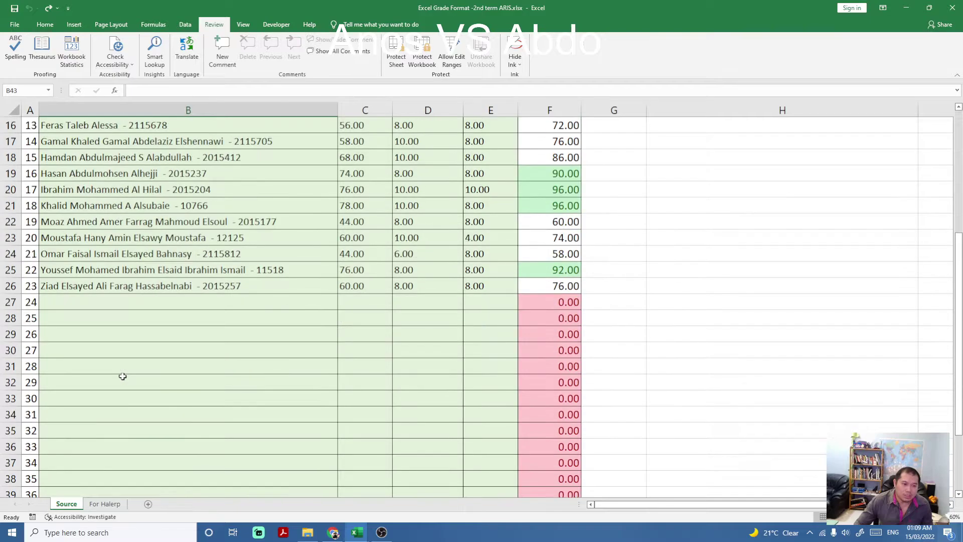
pyautogui.click(147, 305)
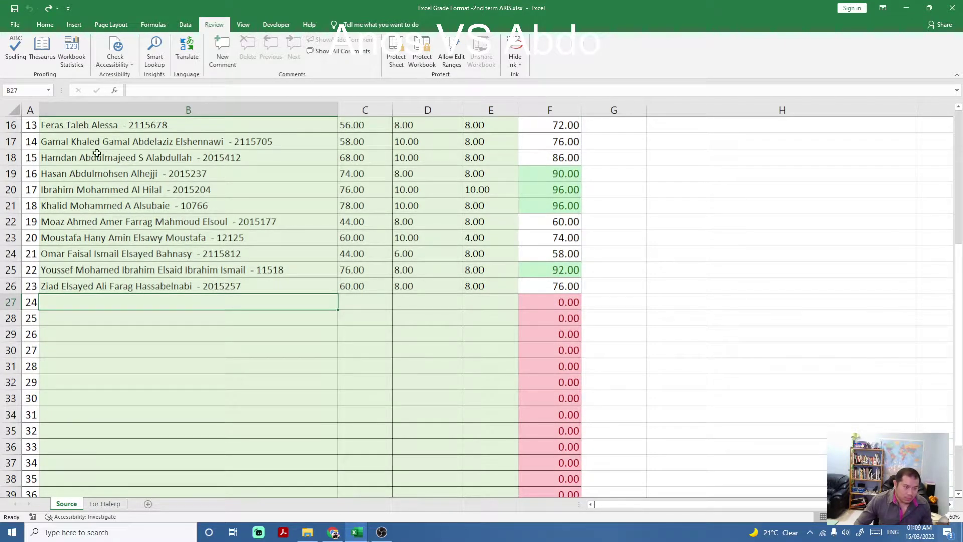
pyautogui.moveTo(96, 146); pyautogui.dragTo(114, 280)
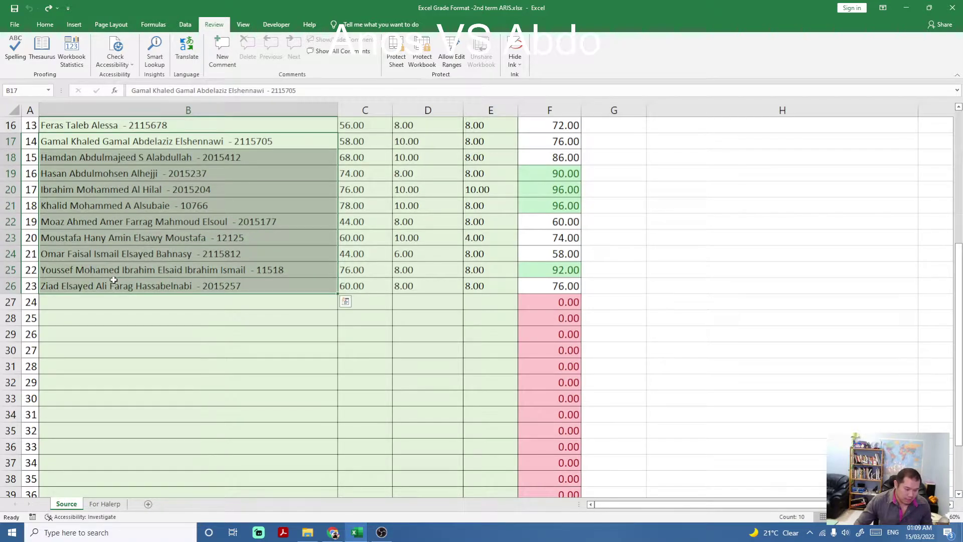
pyautogui.hotkey('ctrl', 'c')
pyautogui.hotkey('ctrl', 'q')
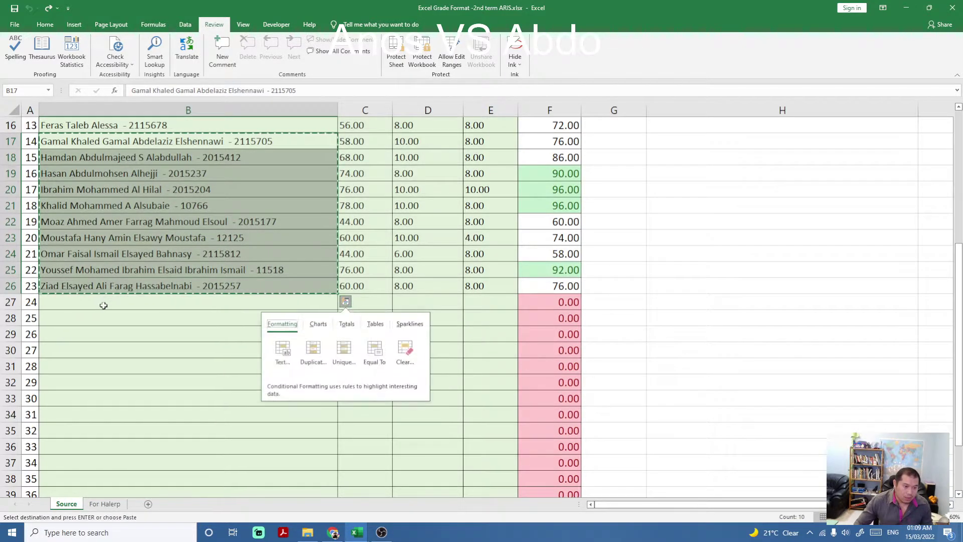
pyautogui.click(103, 303)
pyautogui.hotkey('ctrl', 'v')
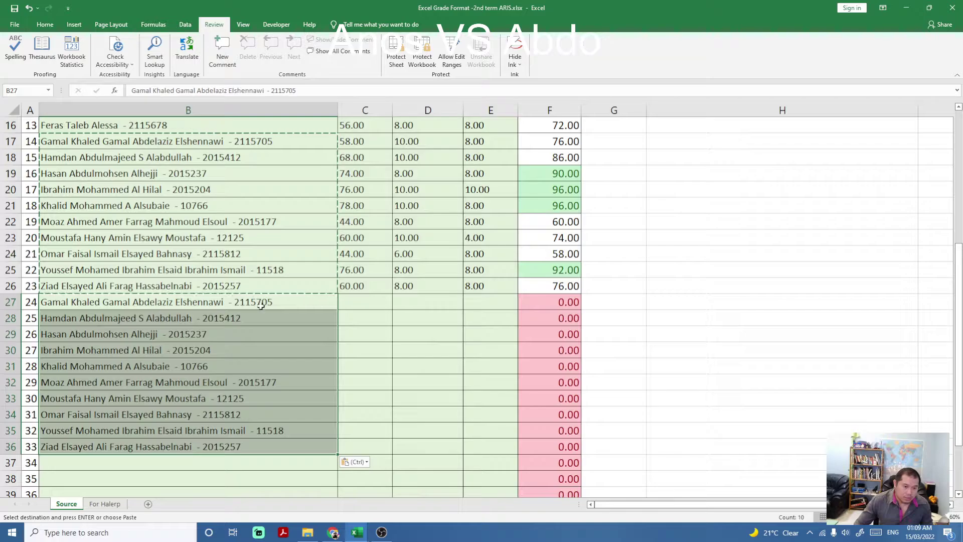
pyautogui.click(203, 301)
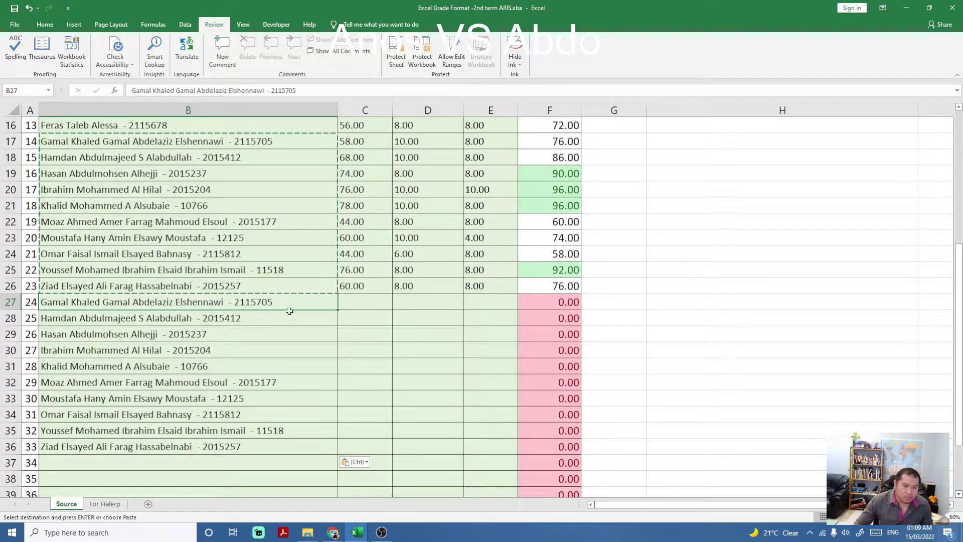
# - Check the converted marks for the copied student names on the For Halerp sheet, C27:E36
pyautogui.moveTo(352, 300); pyautogui.dragTo(477, 448)
pyautogui.click(105, 504)
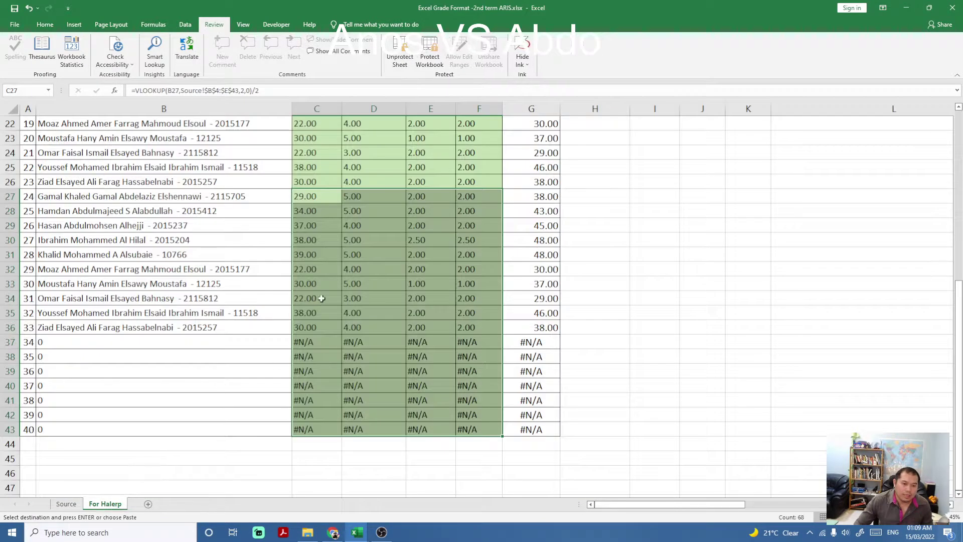
pyautogui.moveTo(308, 195); pyautogui.dragTo(442, 329)
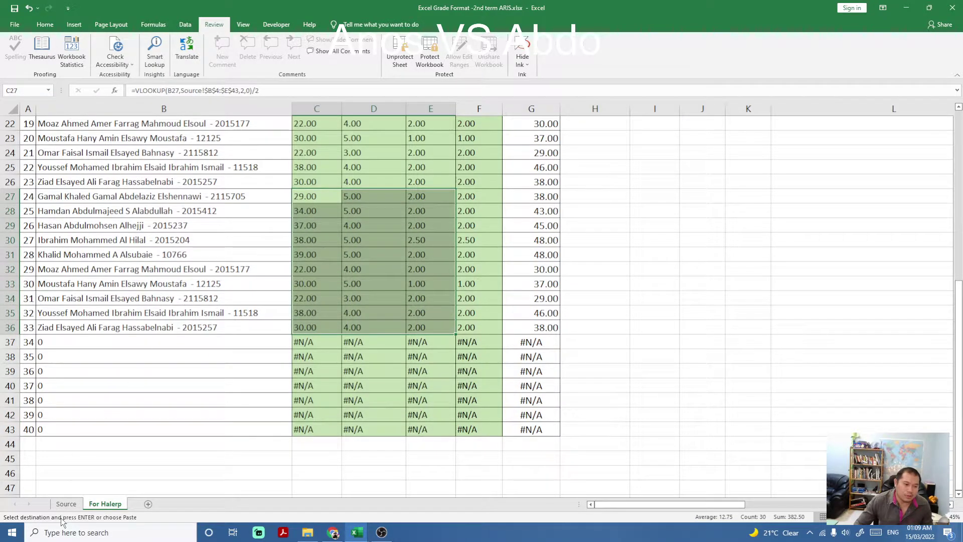
# - On the Source sheet, undo the pasting of the student names into B27:B36
pyautogui.click(65, 503)
pyautogui.hotkey('ctrl', 'z')
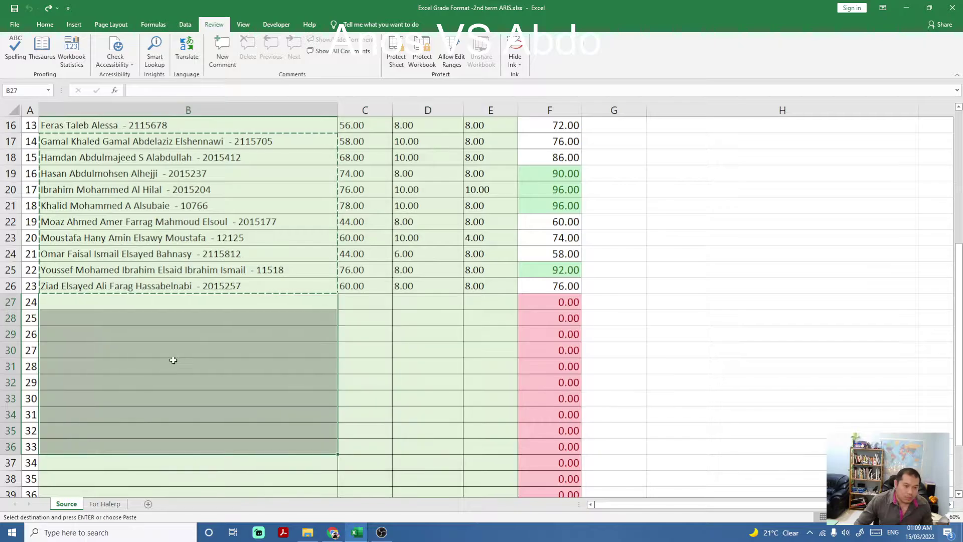
pyautogui.click(173, 351)
pyautogui.scroll(4, 238, 410)
pyautogui.scroll(1, 241, 371)
pyautogui.click(247, 326)
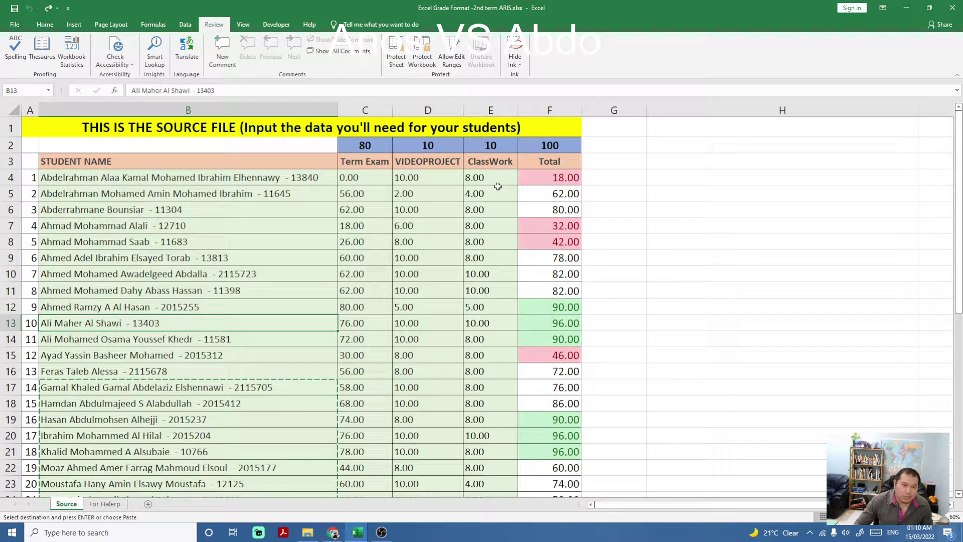
pyautogui.click(485, 236)
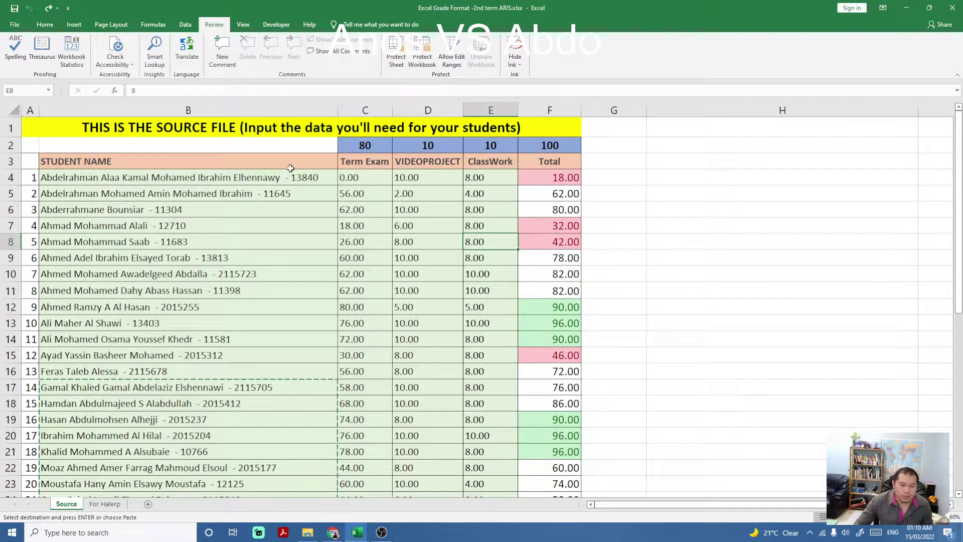
pyautogui.click(225, 232)
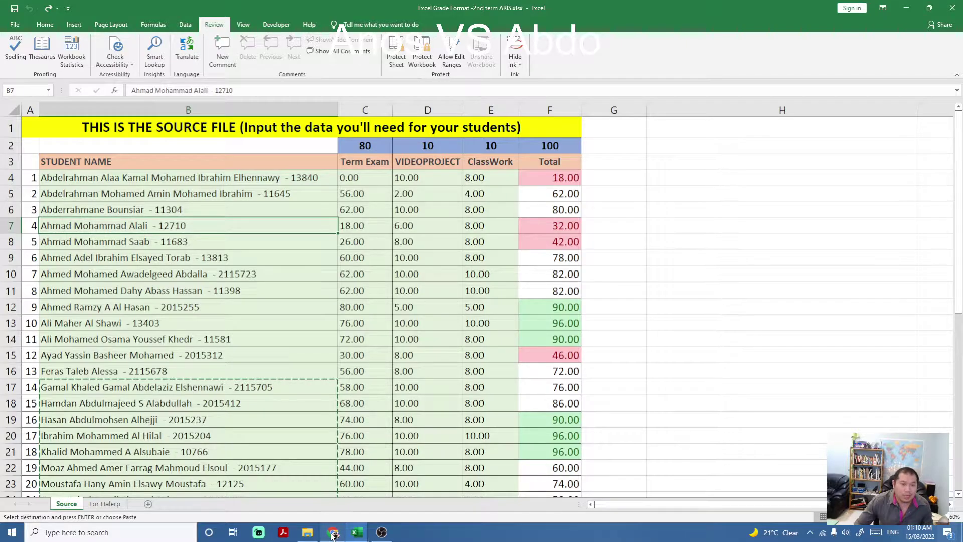
# - Switch to Chrome, open the Hal ERP exam mark entries page in a new tab, and start a new exam marks entry
pyautogui.click(332, 532)
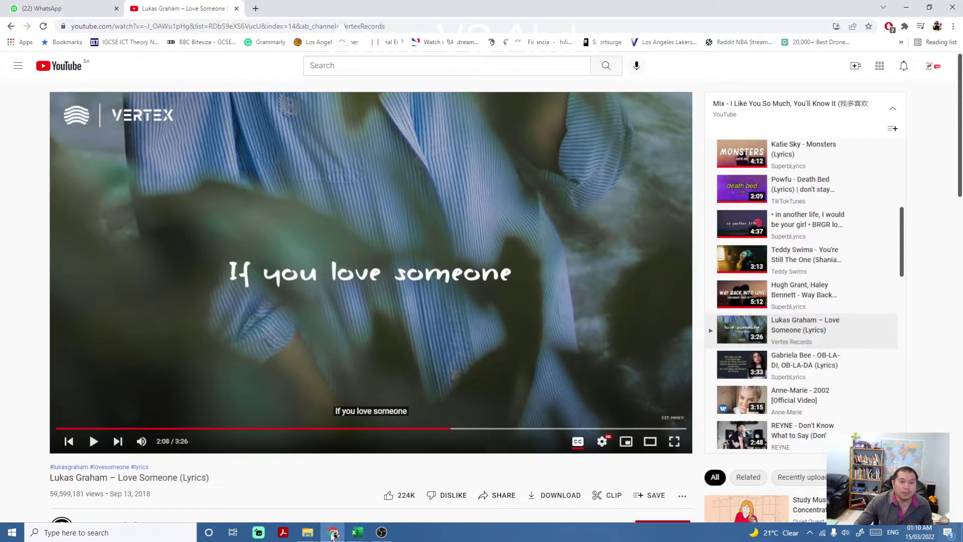
pyautogui.click(256, 8)
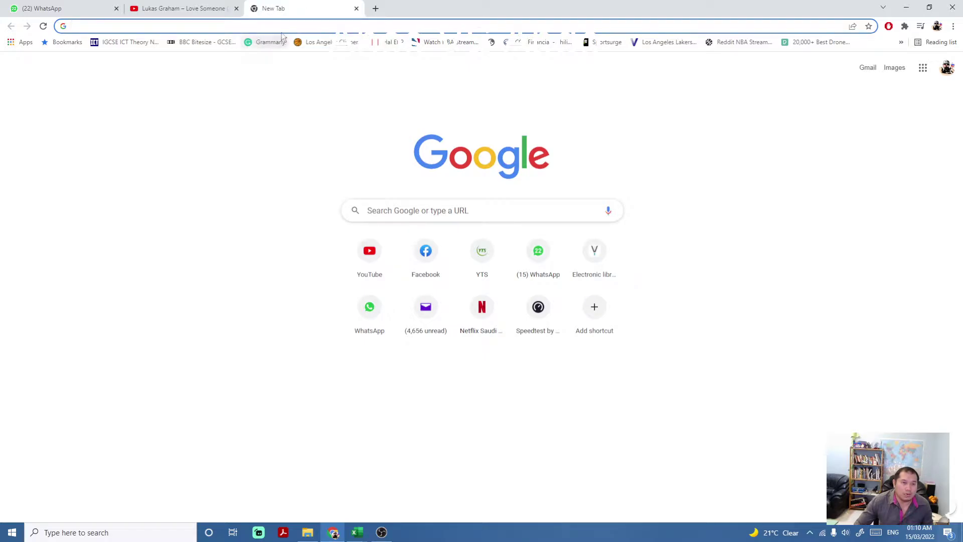
pyautogui.click(388, 42)
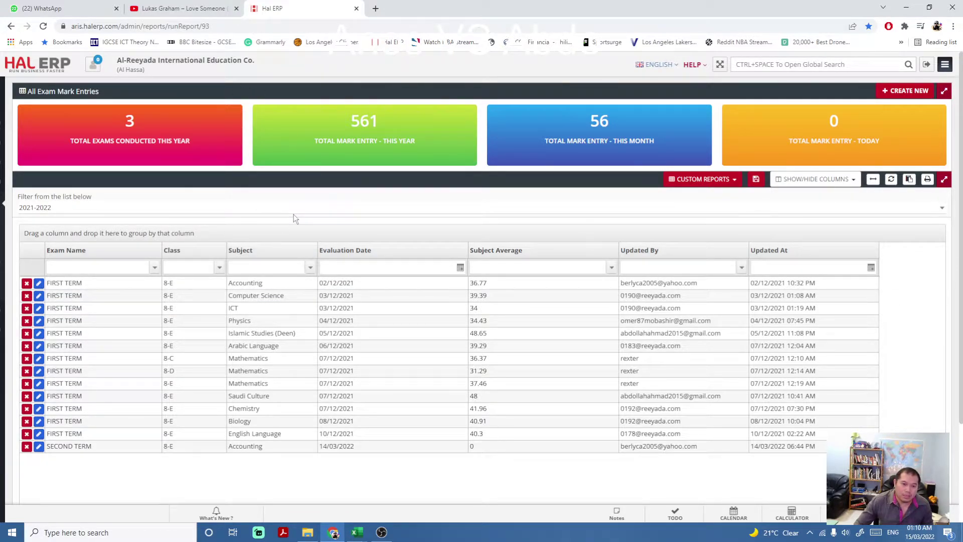
pyautogui.click(905, 94)
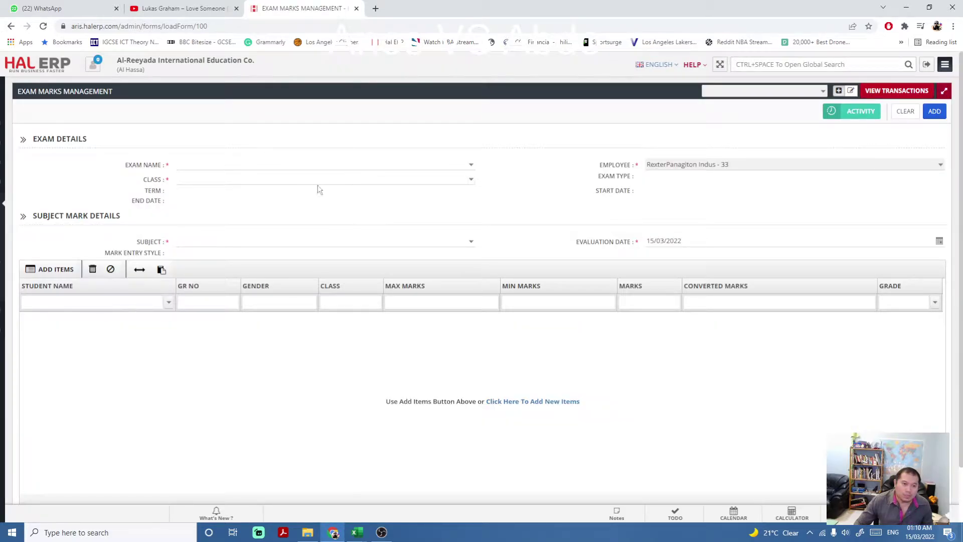
# - Set the exam name to SECOND TERM - TERM 2 and the class to 8-E in the exam details
pyautogui.click(471, 164)
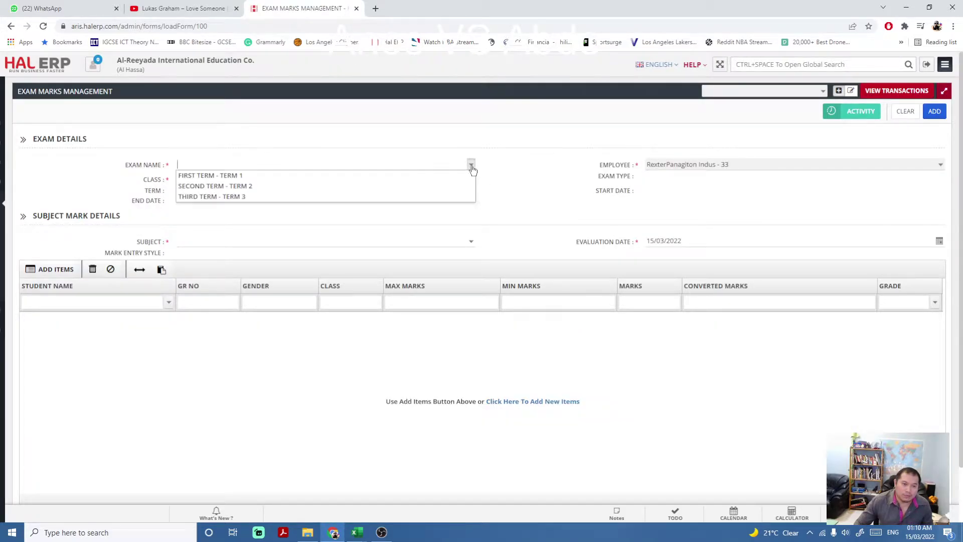
pyautogui.click(258, 188)
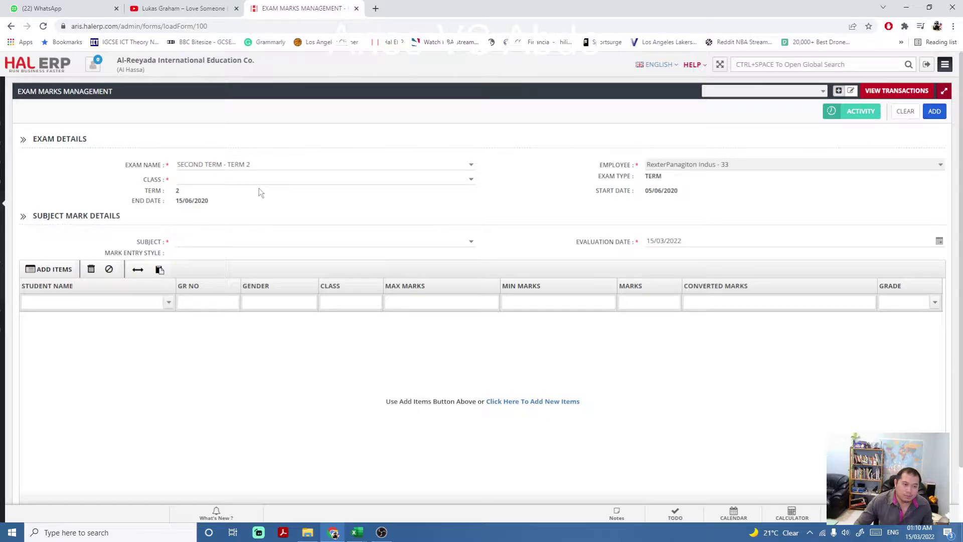
pyautogui.click(470, 180)
pyautogui.scroll(-12, 211, 262)
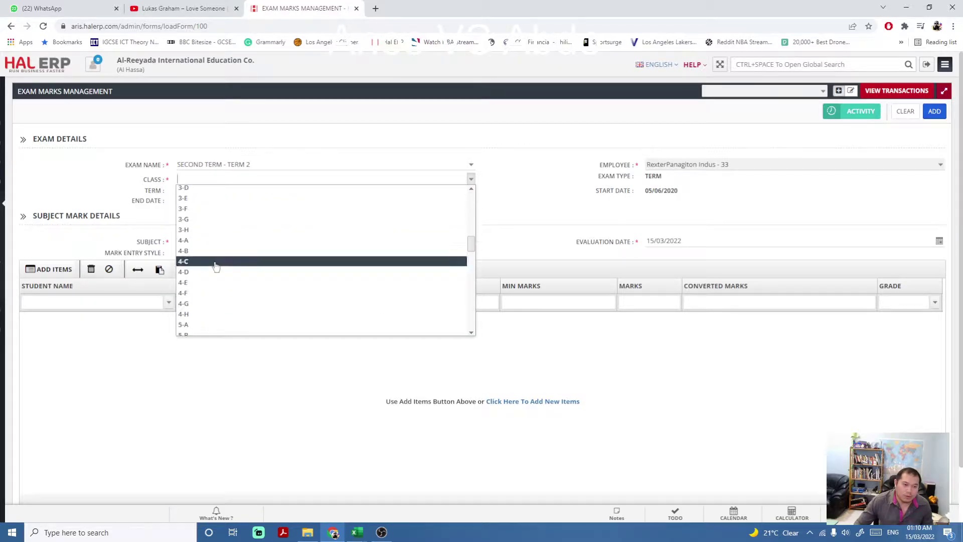
pyautogui.scroll(2, 200, 258)
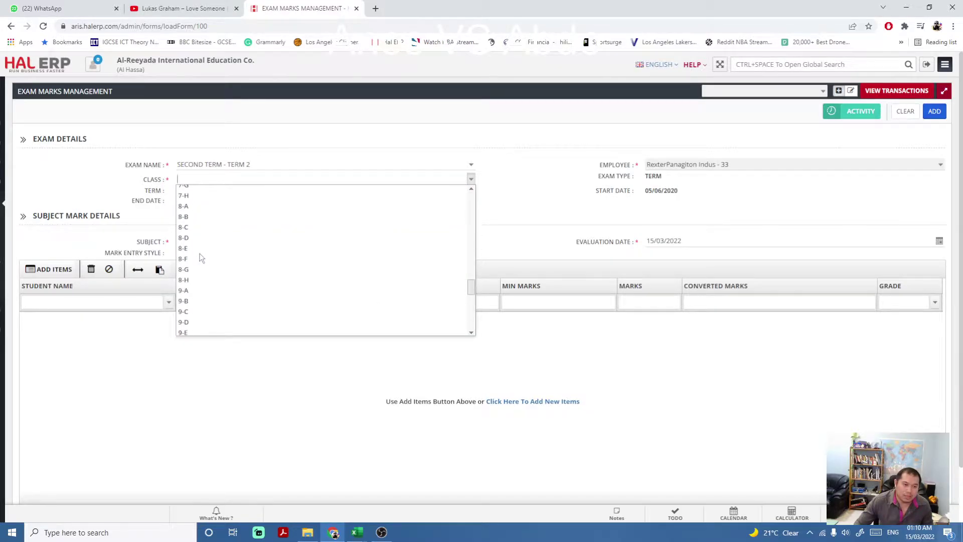
pyautogui.click(201, 258)
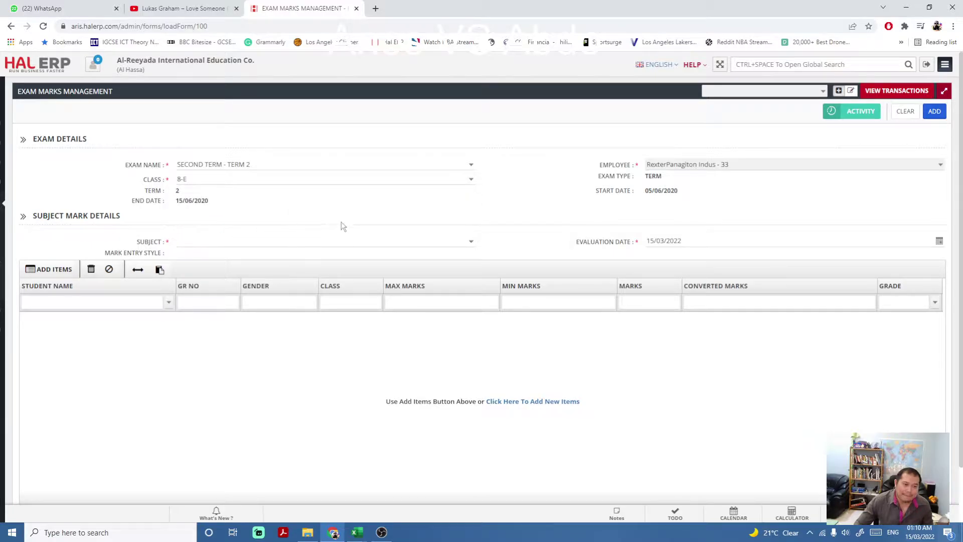
# - Set the subject to Mathematics in the subject mark details
pyautogui.click(472, 243)
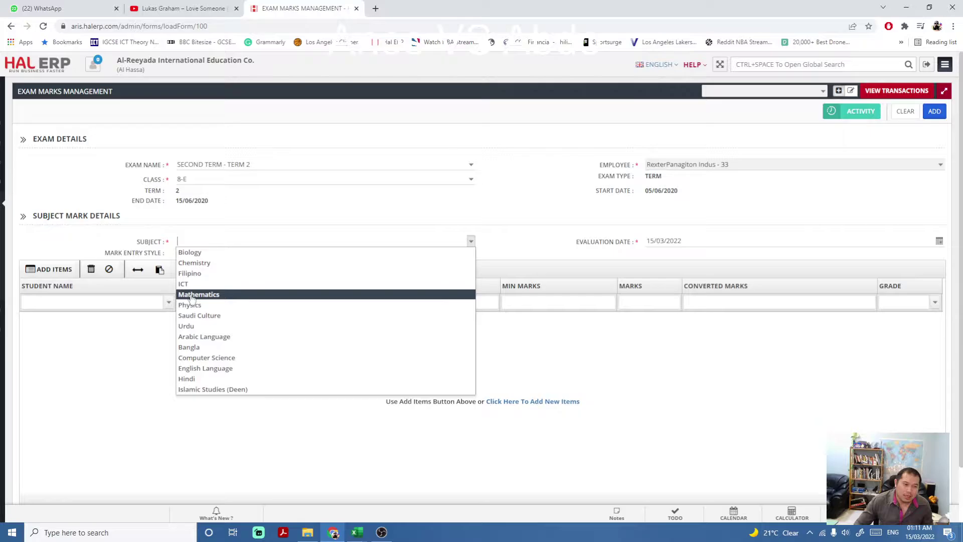
pyautogui.click(186, 295)
pyautogui.click(217, 320)
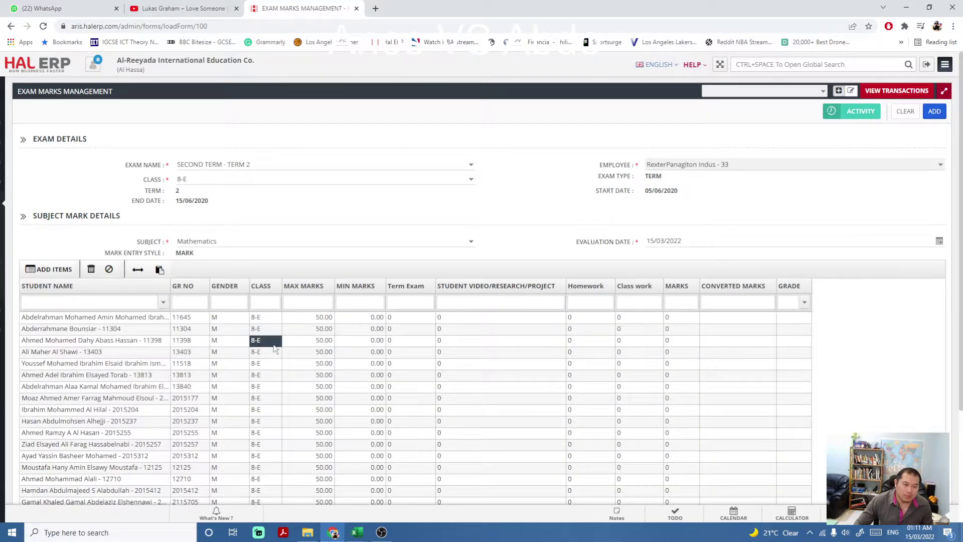
# - Sort the class list by student name in ascending order and select all the student names
pyautogui.scroll(-3, 333, 357)
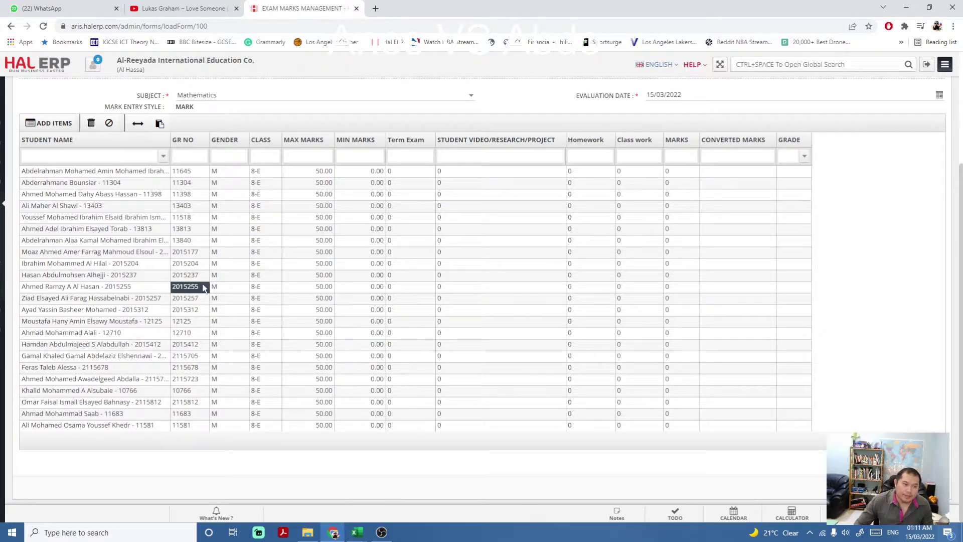
pyautogui.scroll(1, 190, 261)
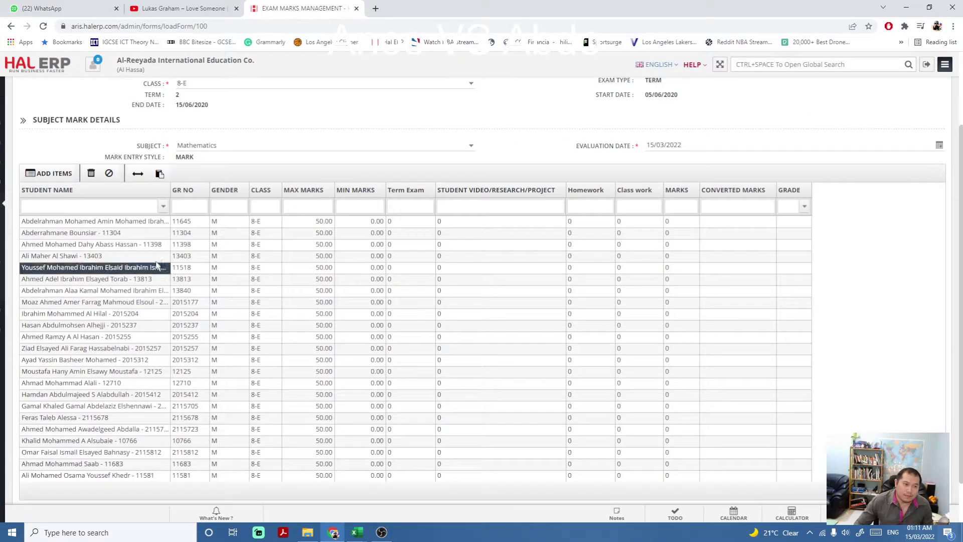
pyautogui.click(90, 189)
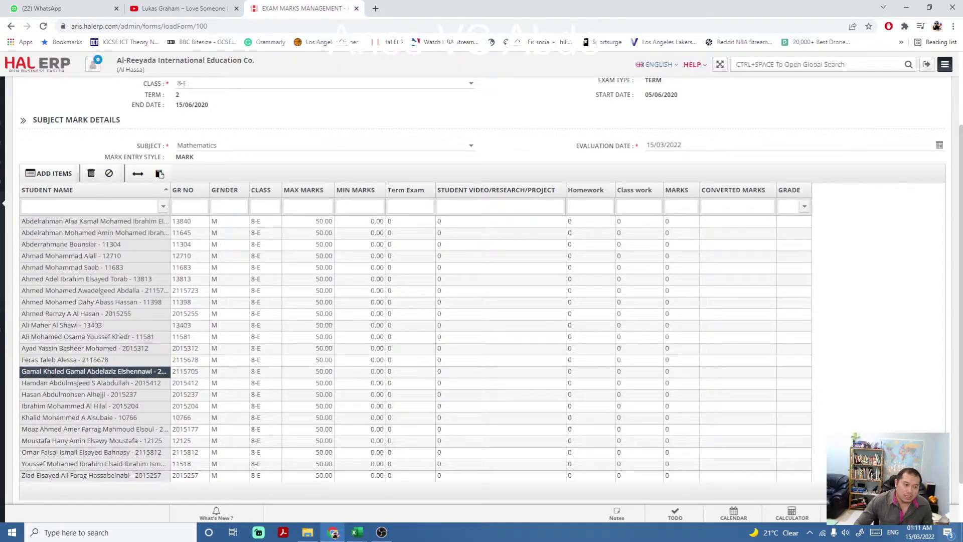
pyautogui.scroll(-1, 53, 372)
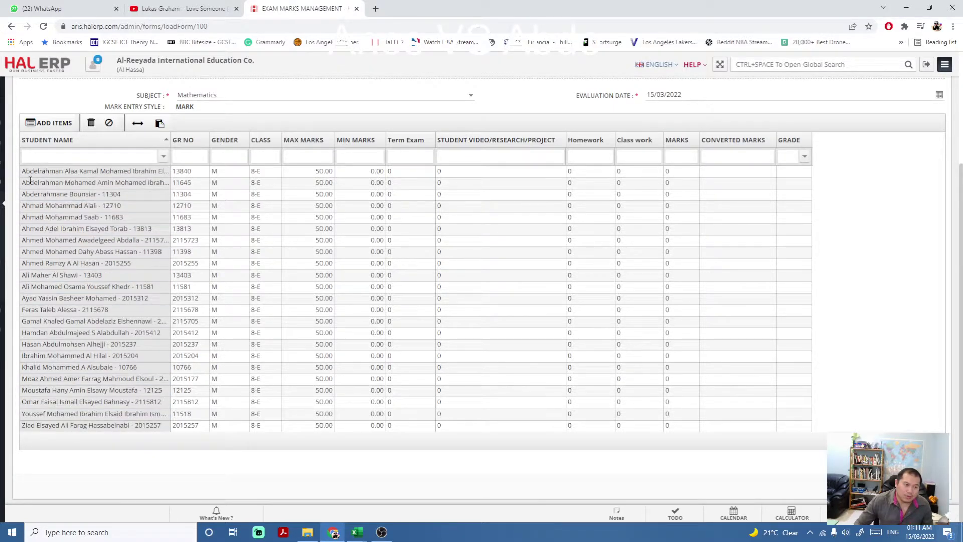
pyautogui.moveTo(32, 171); pyautogui.dragTo(78, 421)
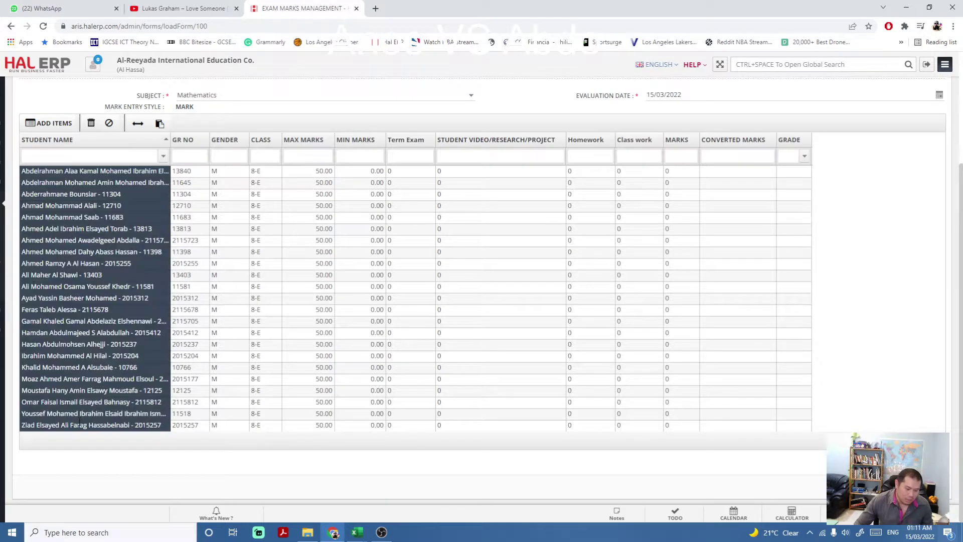
# - Switch to the Excel grade workbook and compare the order of names on the Source sheet with the sorted Hal ERP list
pyautogui.moveTo(360, 532)
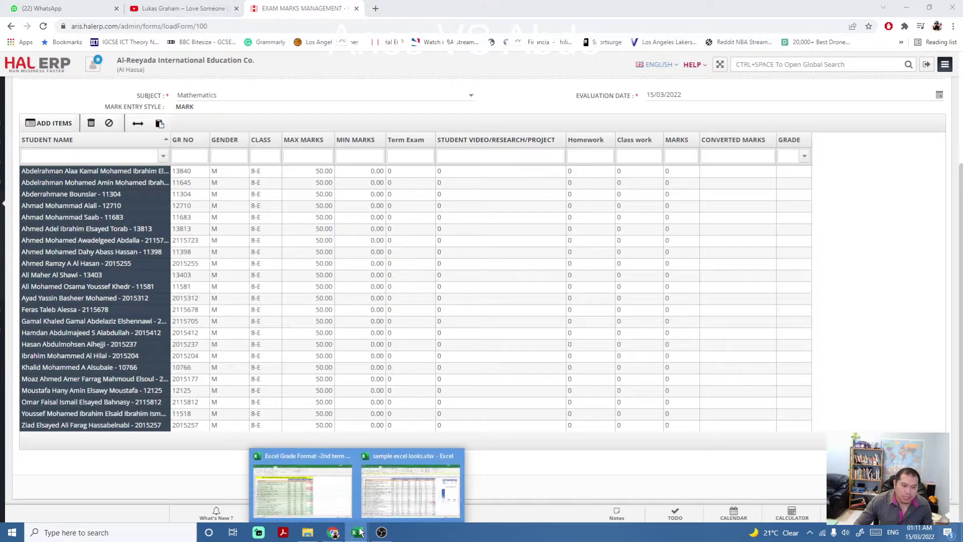
pyautogui.click(320, 489)
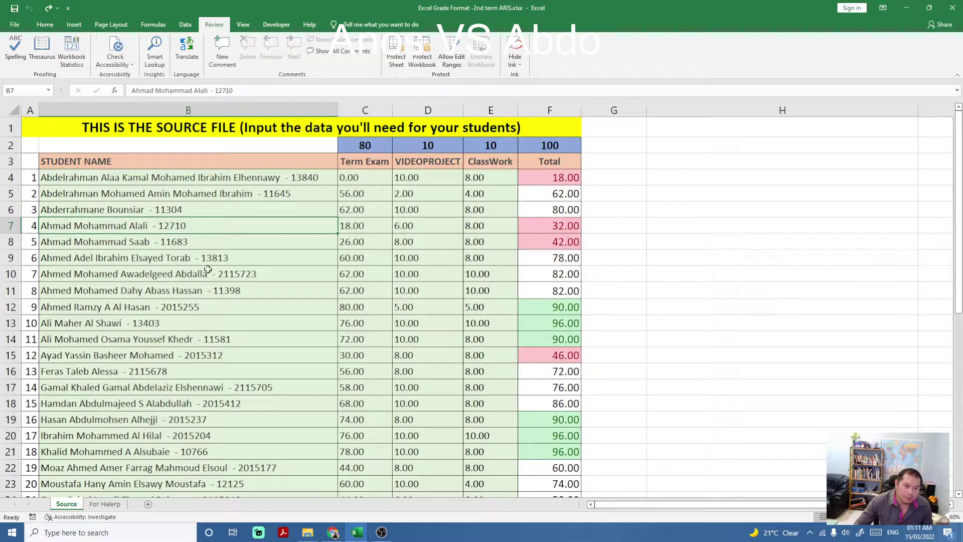
pyautogui.press('Down')
pyautogui.press('Down')
pyautogui.press('Down')
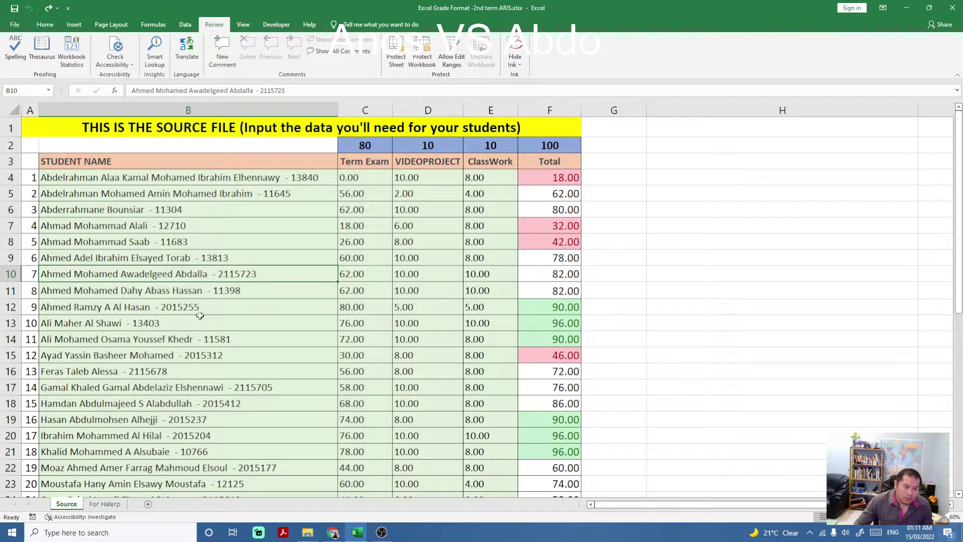
pyautogui.hotkey('alt', 'Tab')
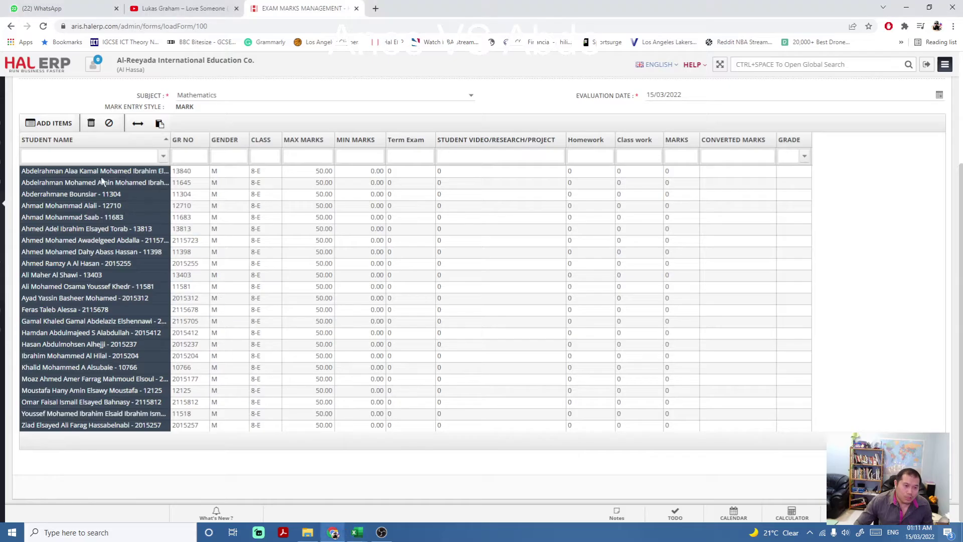
pyautogui.hotkey('alt', 'Tab')
pyautogui.click(97, 307)
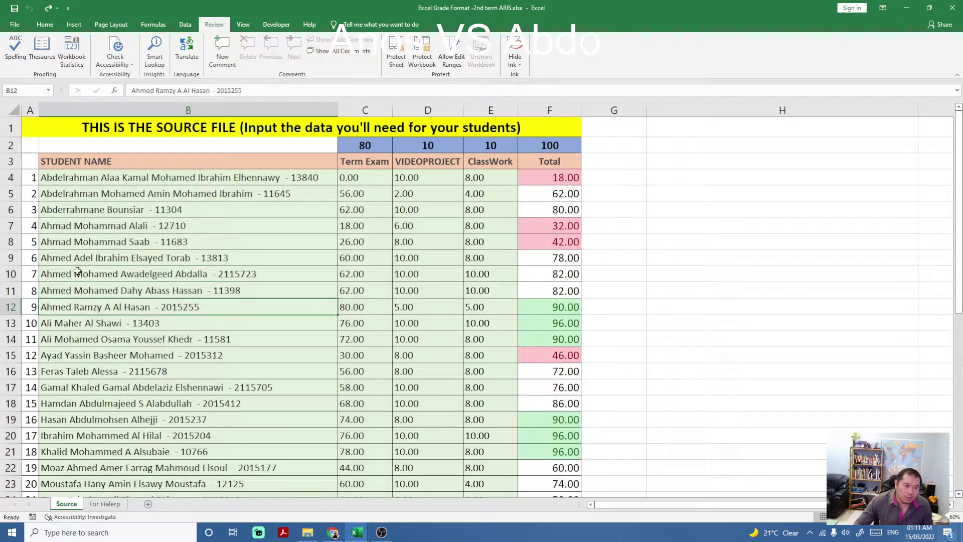
# - Sort the student names with their marks in B3:E26 of the Source sheet from Z to A, and undo the sort
pyautogui.click(54, 162)
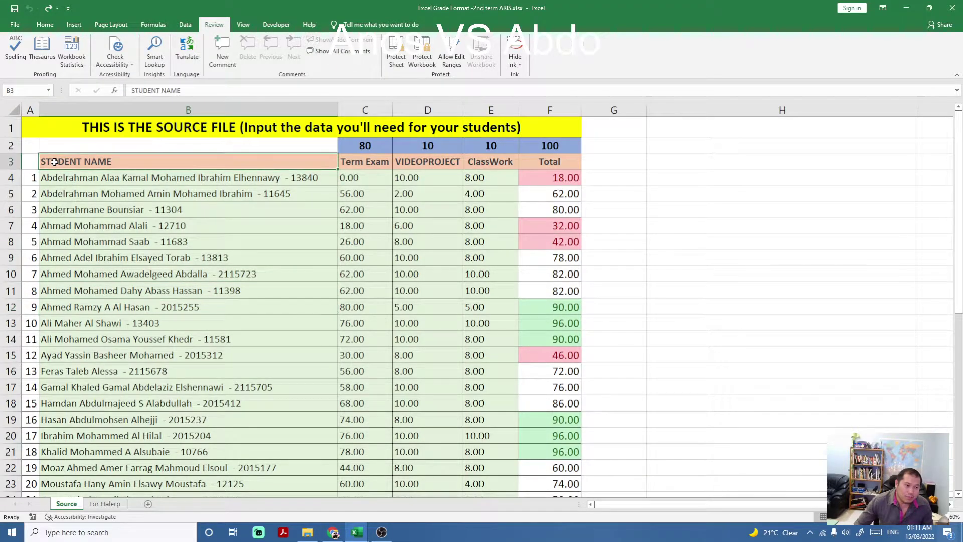
pyautogui.moveTo(237, 169); pyautogui.dragTo(522, 330)
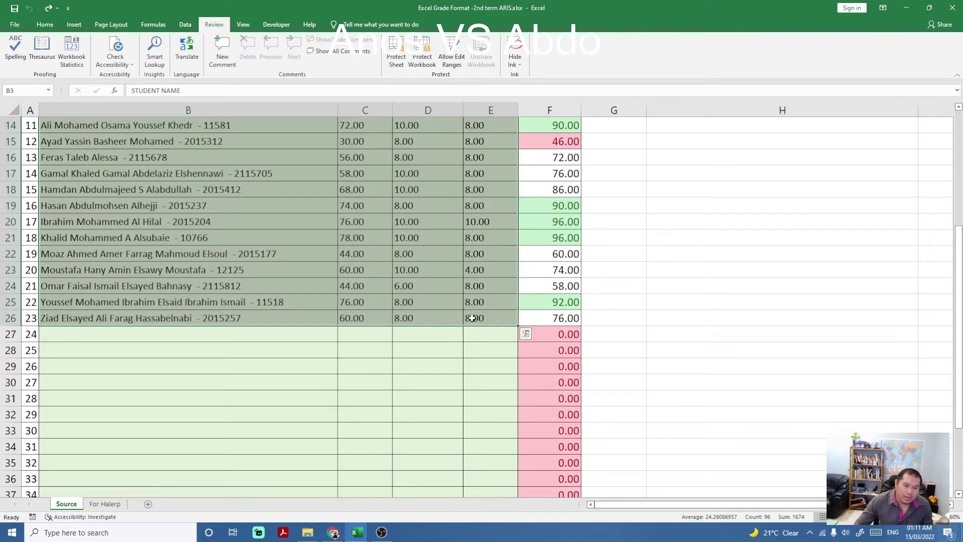
pyautogui.scroll(2, 549, 252)
pyautogui.scroll(3, 550, 252)
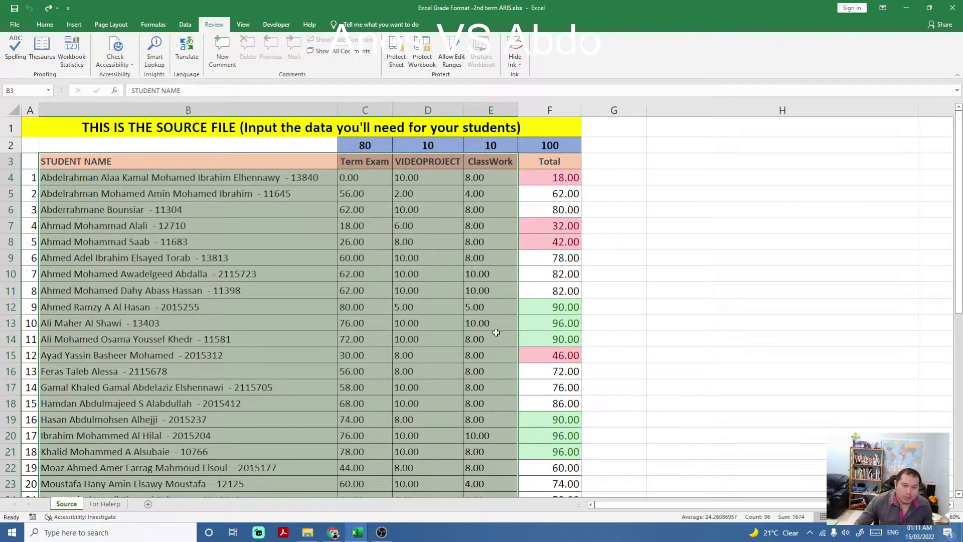
pyautogui.scroll(-3, 494, 331)
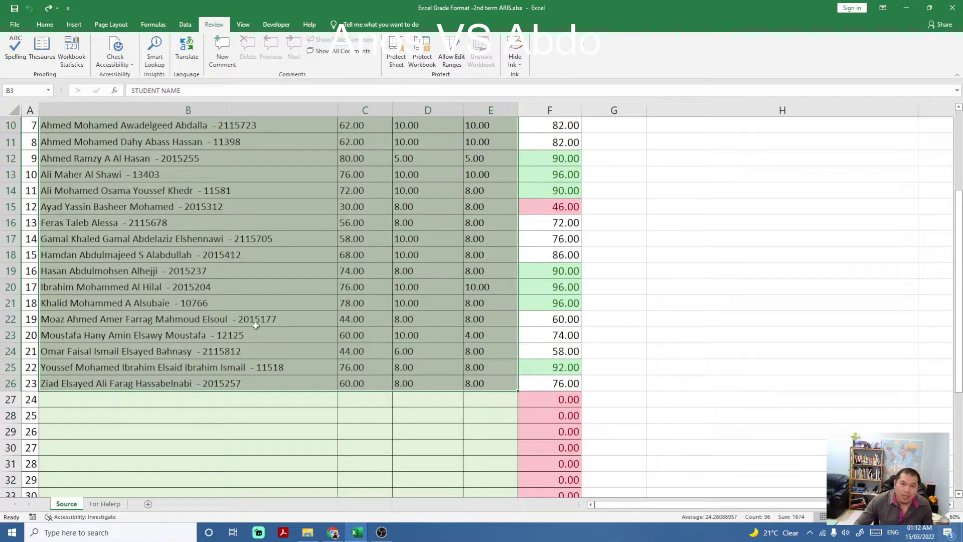
pyautogui.click(44, 24)
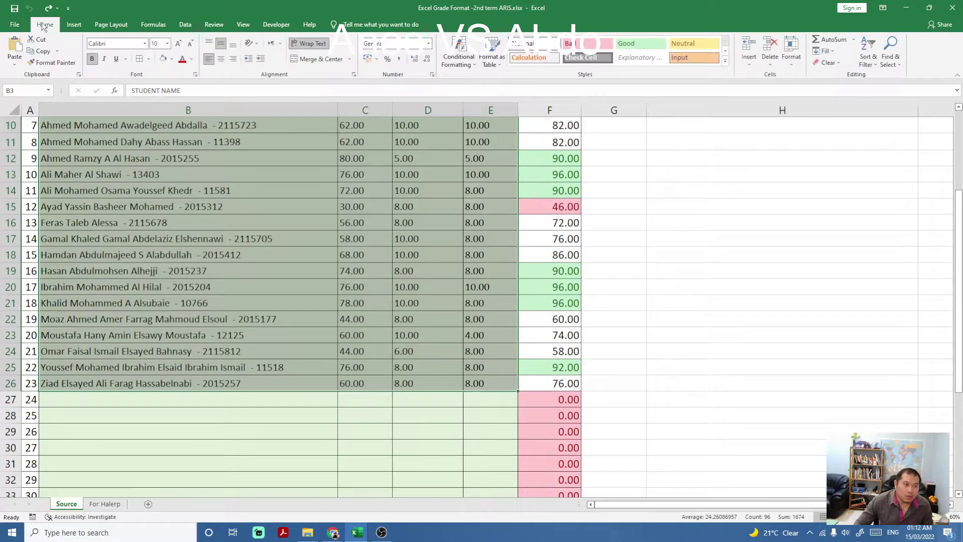
pyautogui.click(874, 66)
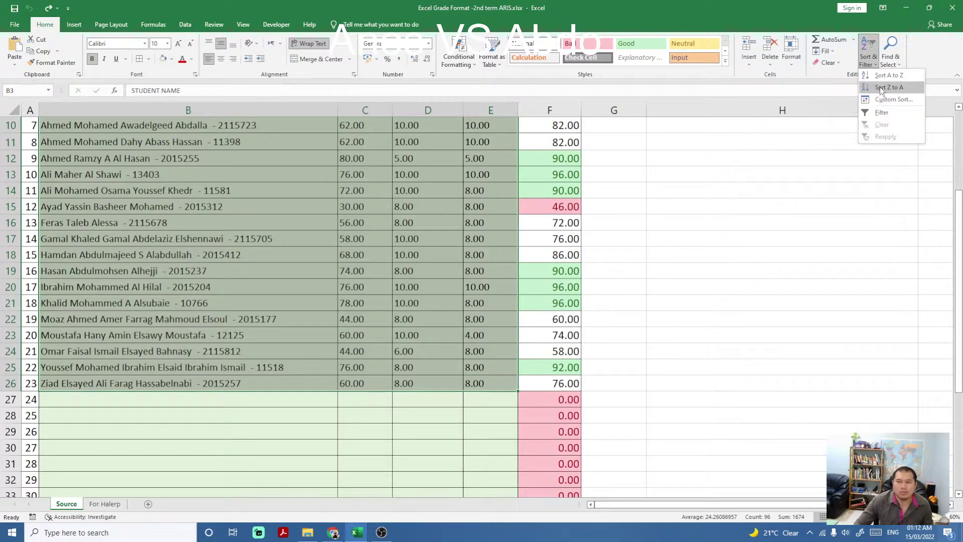
pyautogui.click(880, 86)
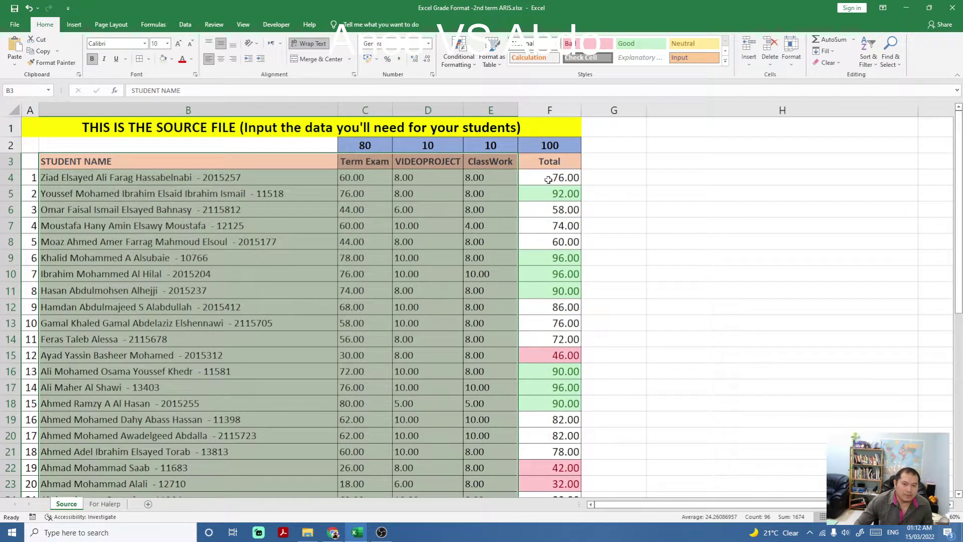
pyautogui.click(28, 8)
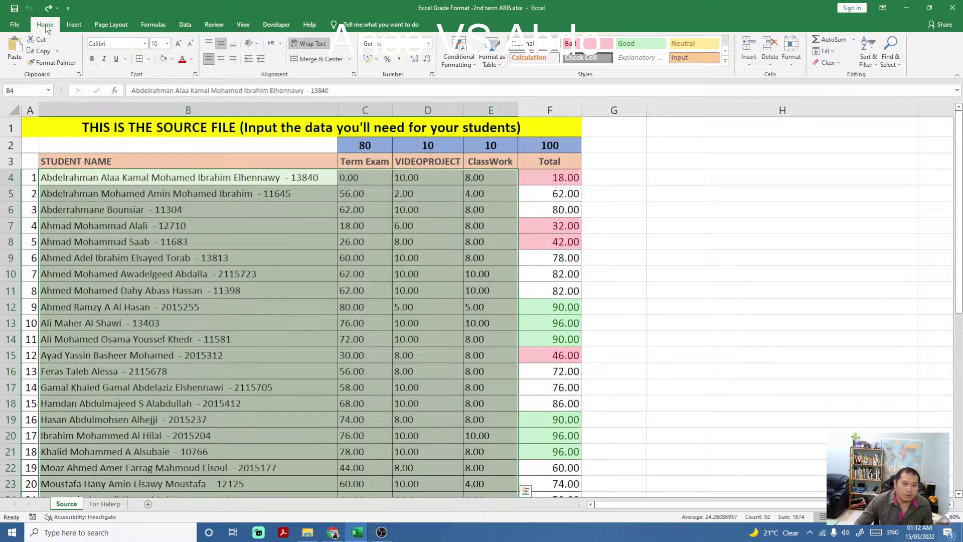
# - Sort the student names with their marks in B4:E26 of the Source sheet from Z to A, and back from A to Z
pyautogui.scroll(-1, 400, 298)
pyautogui.scroll(-3, 399, 298)
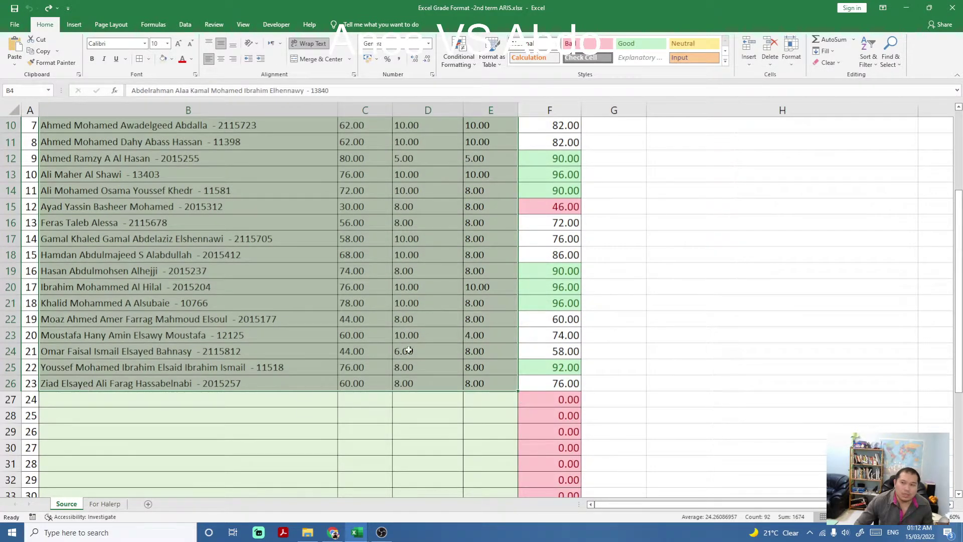
pyautogui.click(868, 62)
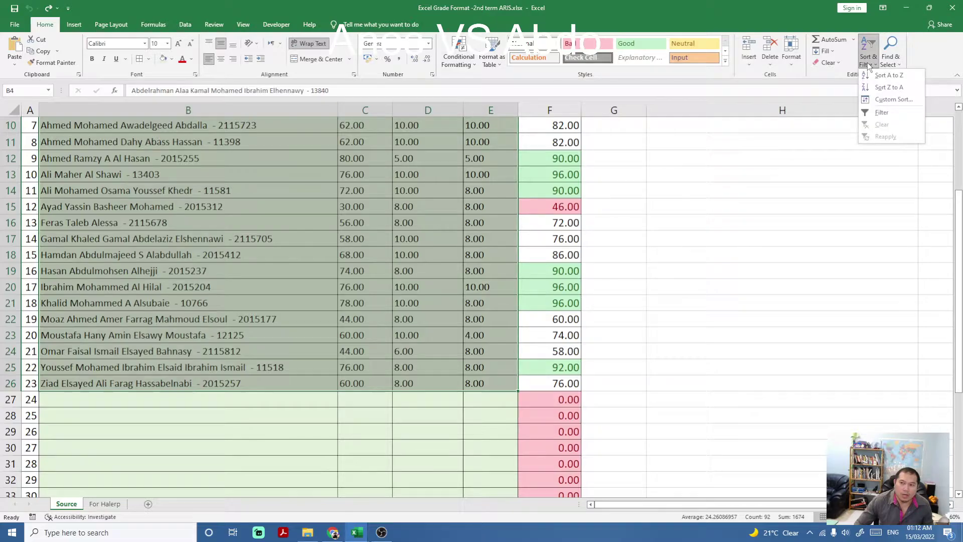
pyautogui.click(881, 89)
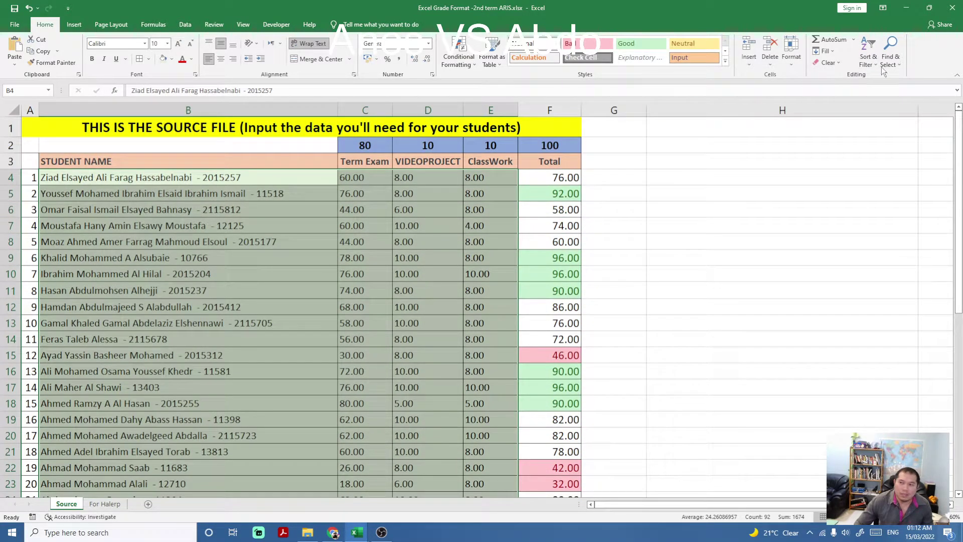
pyautogui.scroll(-3, 67, 387)
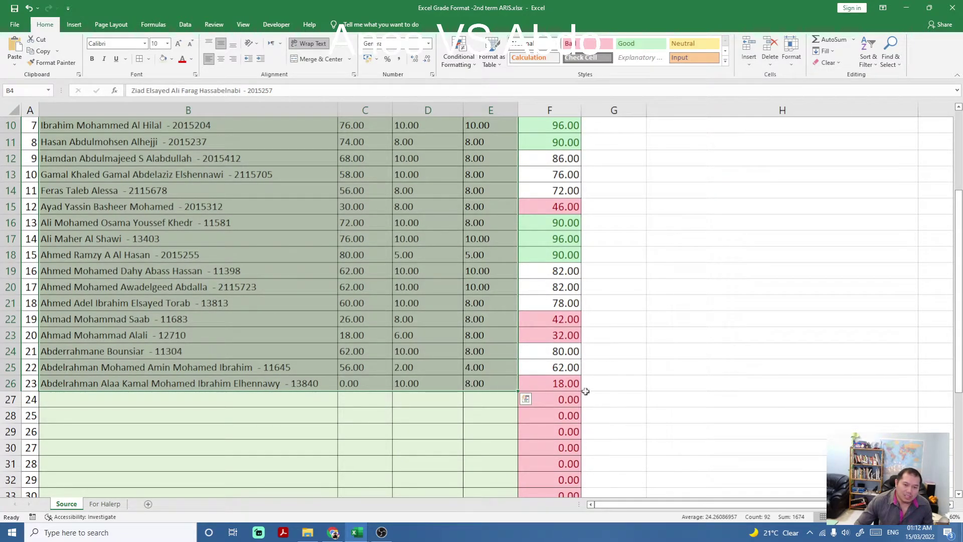
pyautogui.click(868, 57)
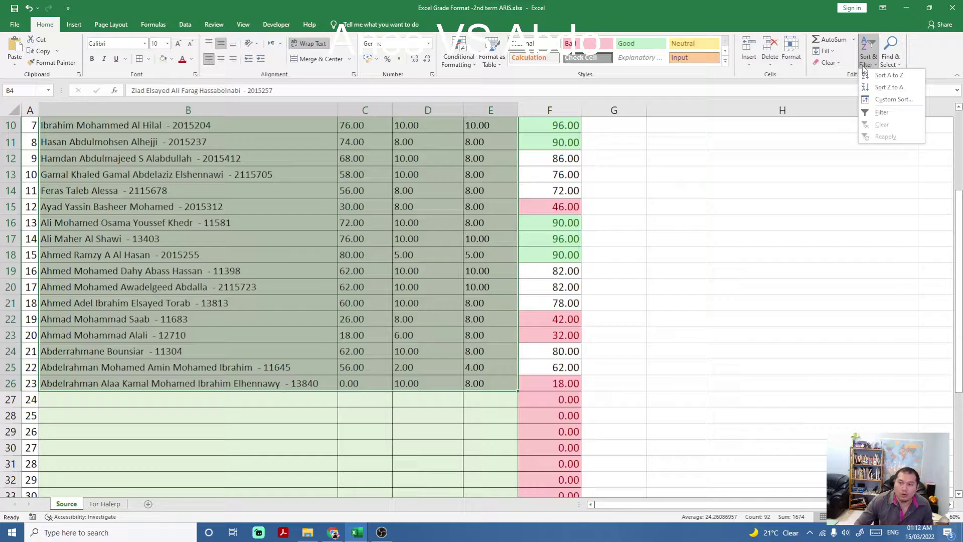
pyautogui.click(894, 76)
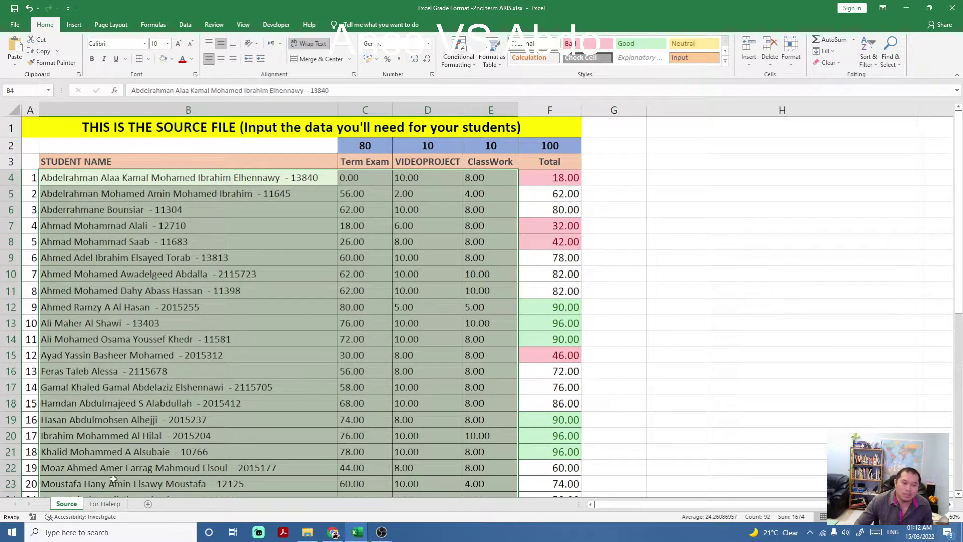
# - Examine the order of the students and their marks on the For Halerp sheet
pyautogui.click(105, 504)
pyautogui.click(216, 281)
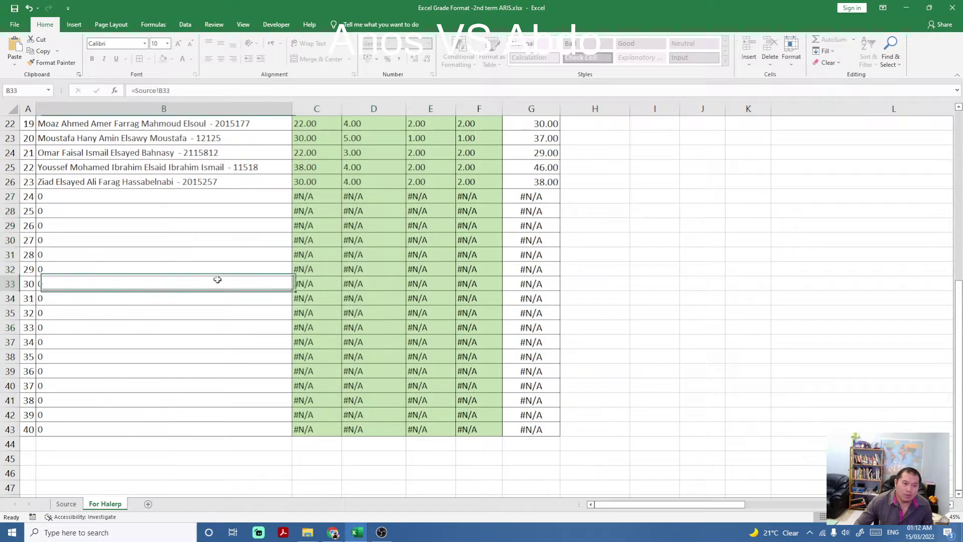
pyautogui.scroll(3, 198, 315)
pyautogui.scroll(4, 95, 217)
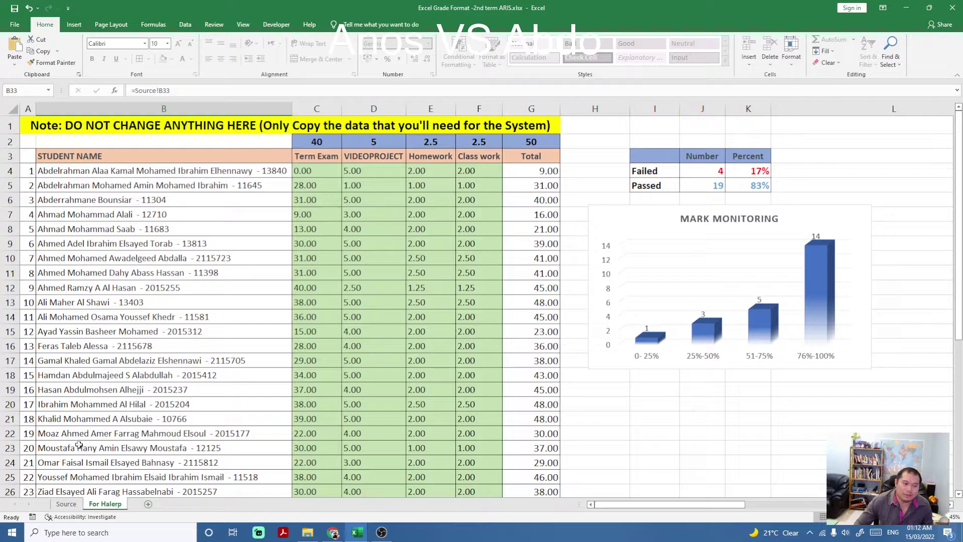
# - Sort the Source sheet's student rows from Z to A and check the resulting order on the For Halerp sheet
pyautogui.click(70, 505)
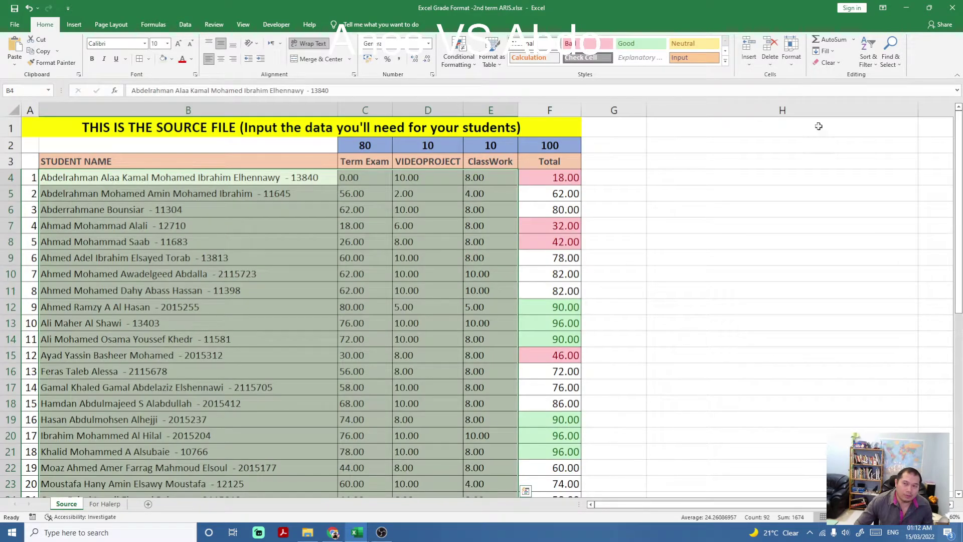
pyautogui.click(866, 64)
pyautogui.click(882, 90)
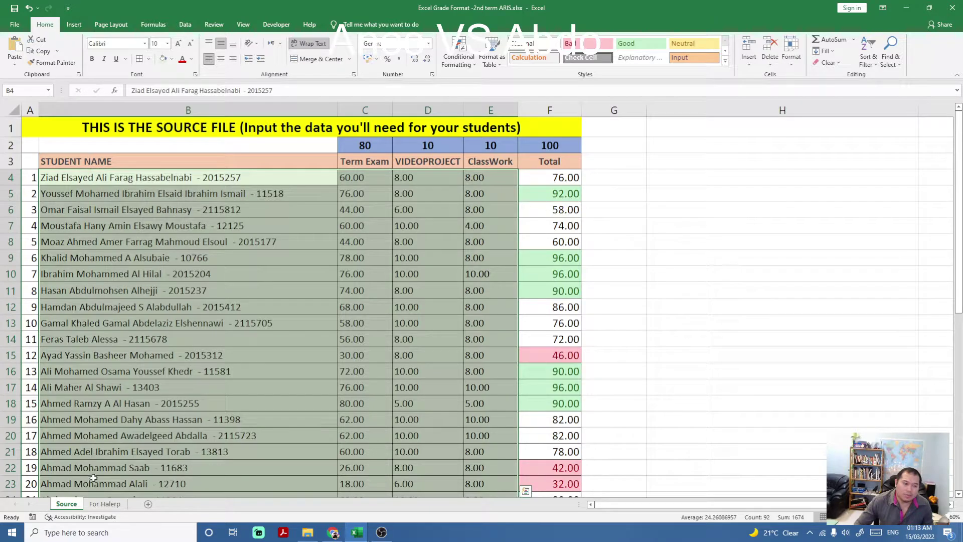
pyautogui.click(104, 503)
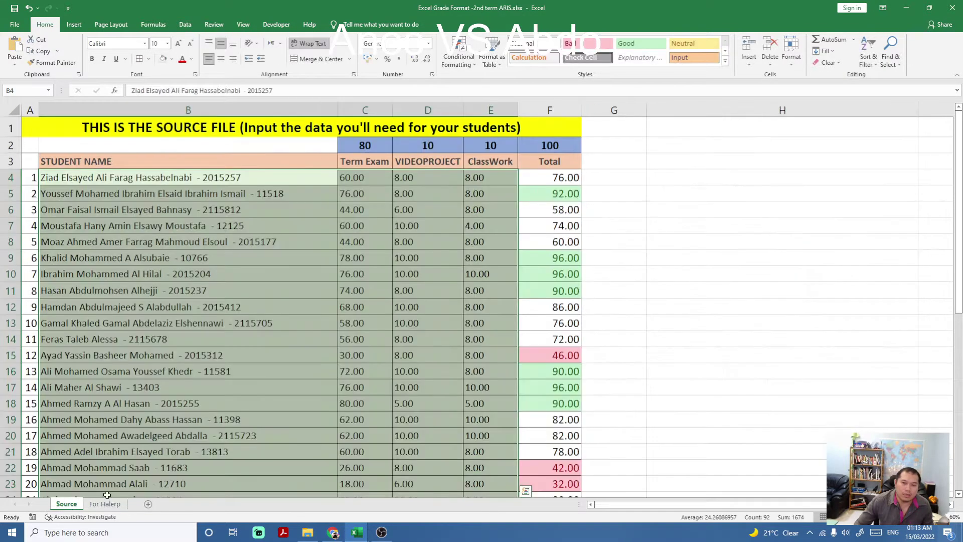
pyautogui.click(66, 504)
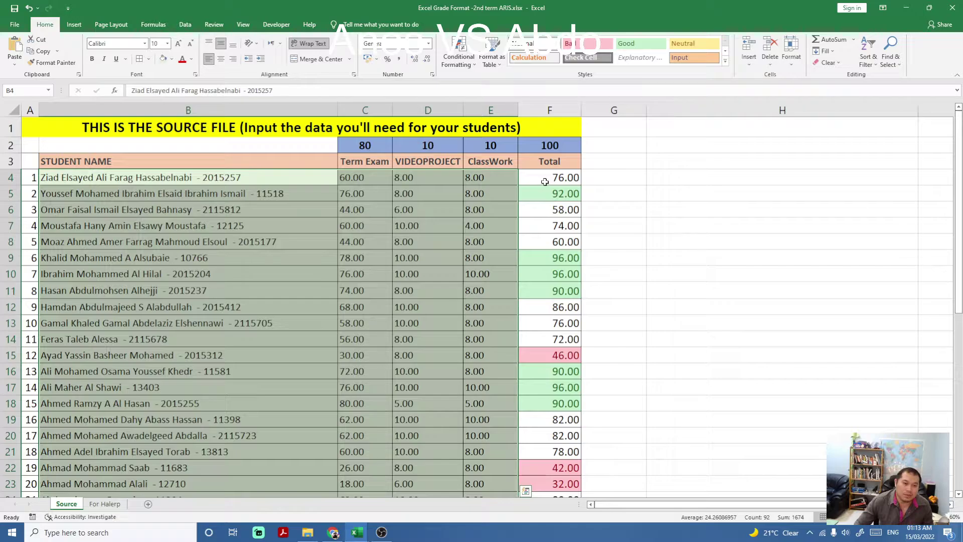
pyautogui.click(105, 504)
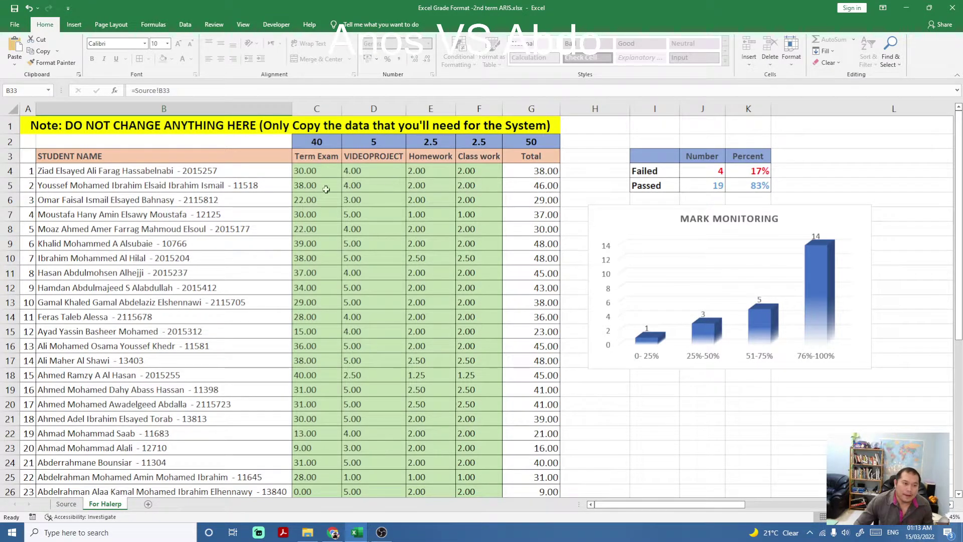
# - Sort the student names with their marks on the Source sheet from A to Z
pyautogui.click(67, 504)
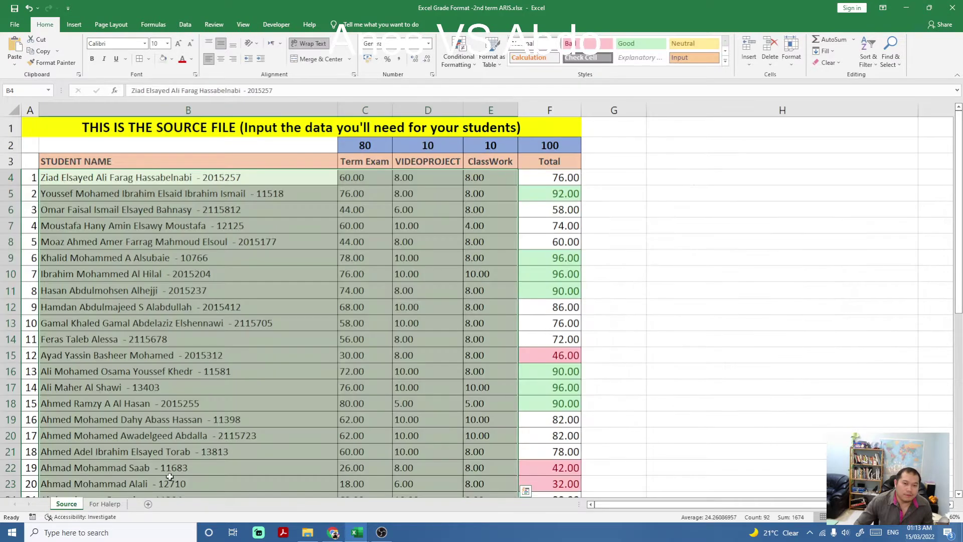
pyautogui.click(868, 58)
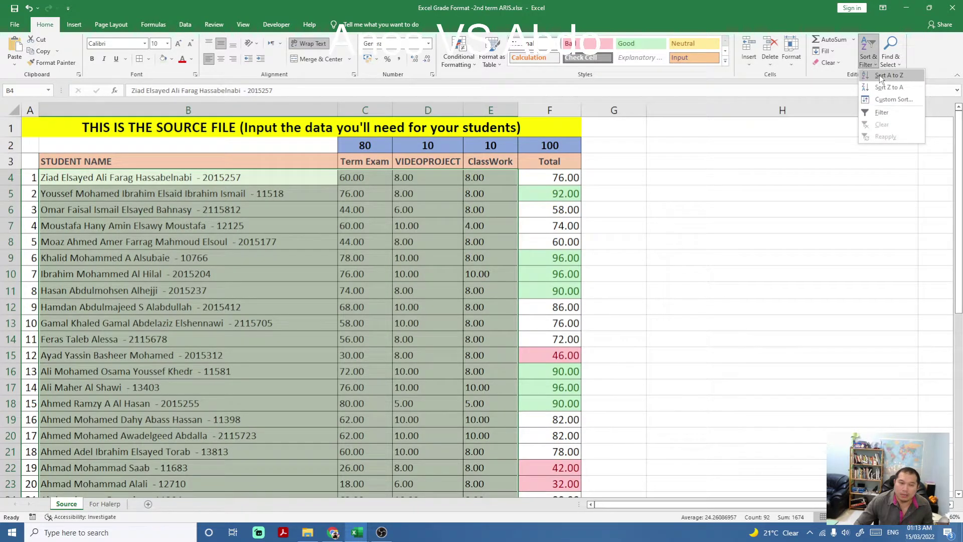
pyautogui.click(889, 75)
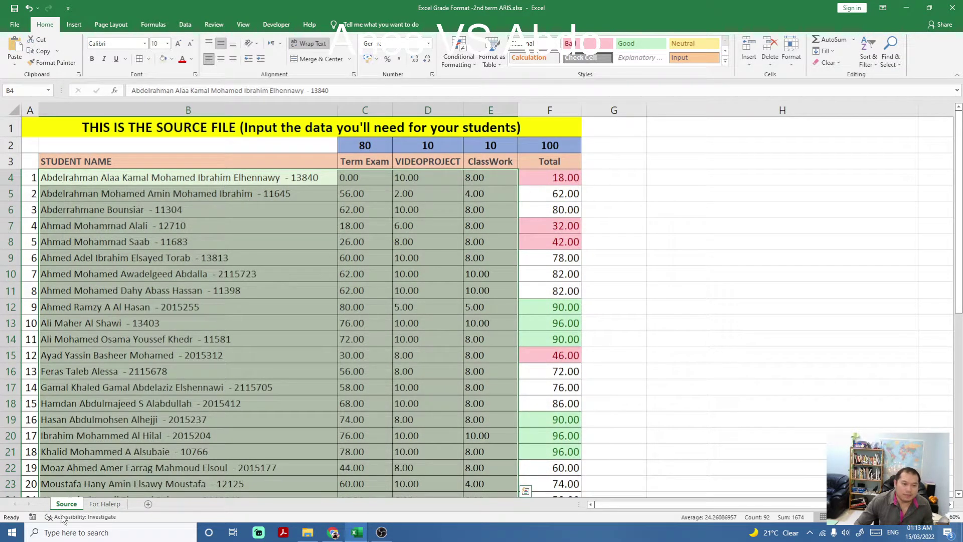
# - Copy the Term Exam, video project, homework and class work marks in C4:F26 of the For Halerp sheet
pyautogui.click(102, 503)
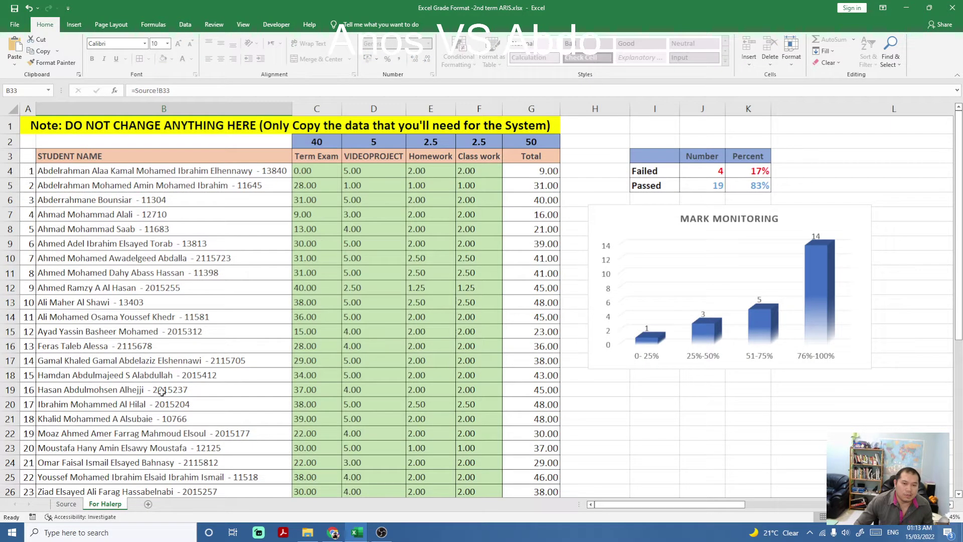
pyautogui.click(161, 391)
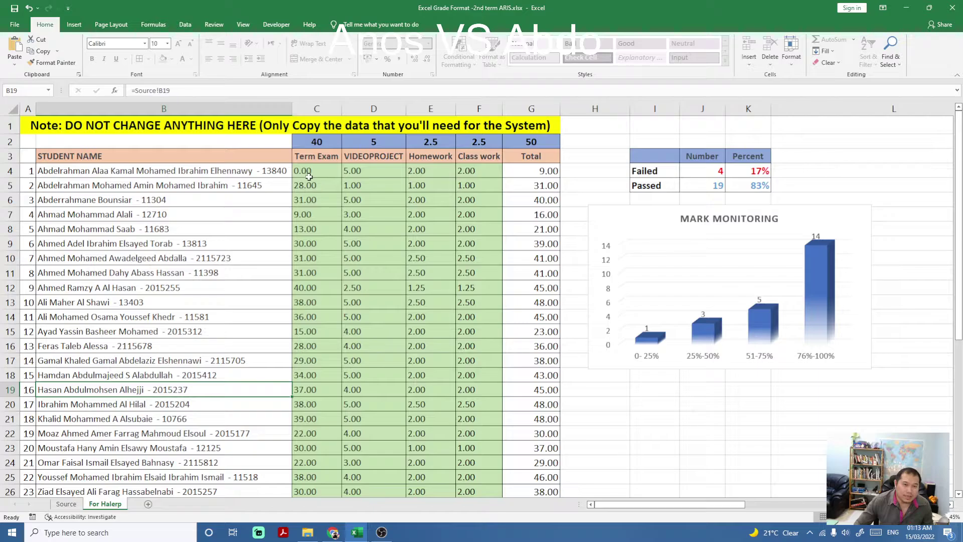
pyautogui.moveTo(307, 171); pyautogui.dragTo(463, 311)
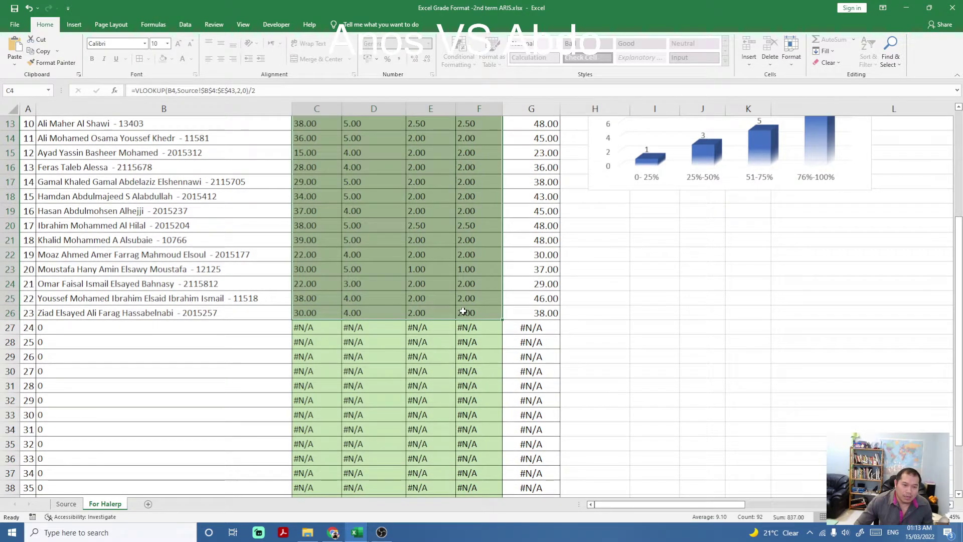
pyautogui.rightClick(407, 255)
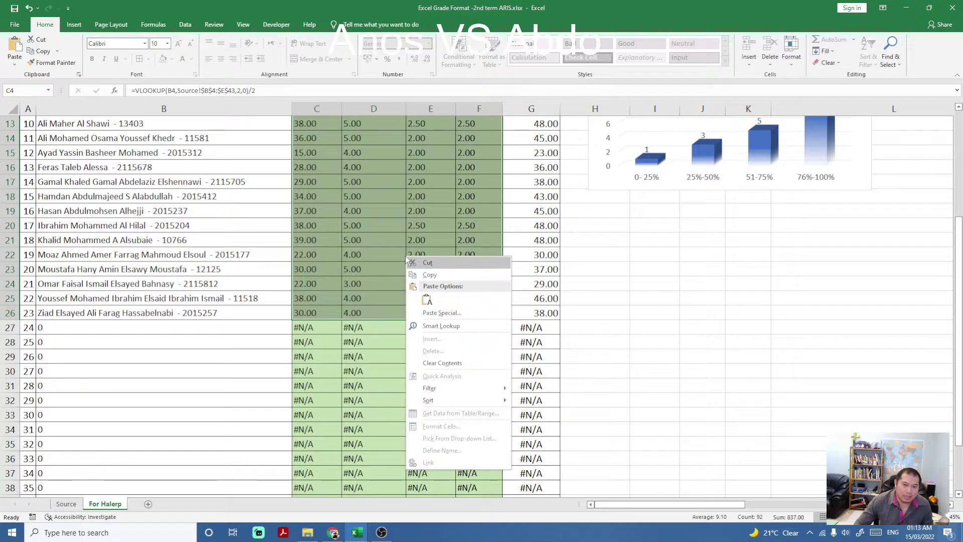
pyautogui.click(430, 275)
pyautogui.scroll(5, 430, 276)
# - Switch to Hal ERP in the browser and paste the copied marks into the student table, starting at the first student's Term Exam cell
pyautogui.click(337, 534)
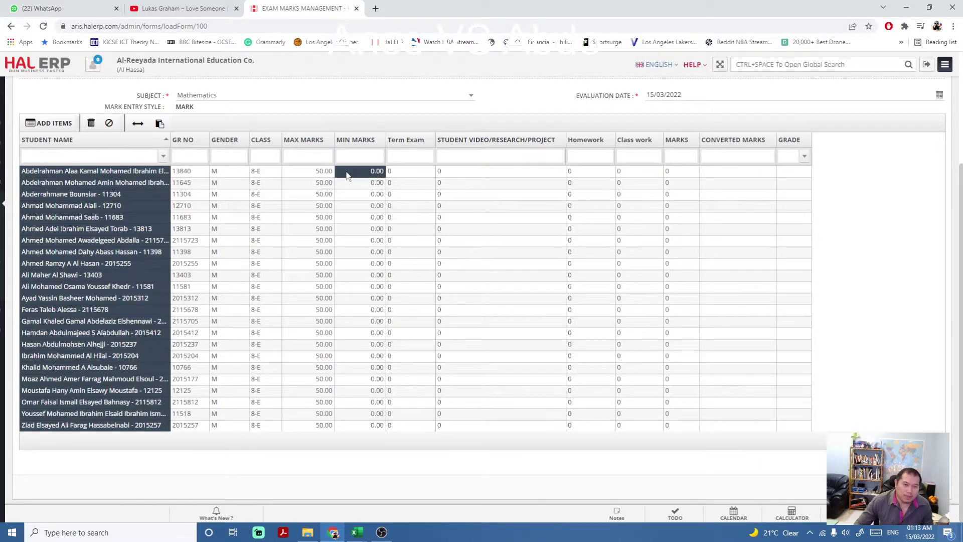
pyautogui.click(400, 175)
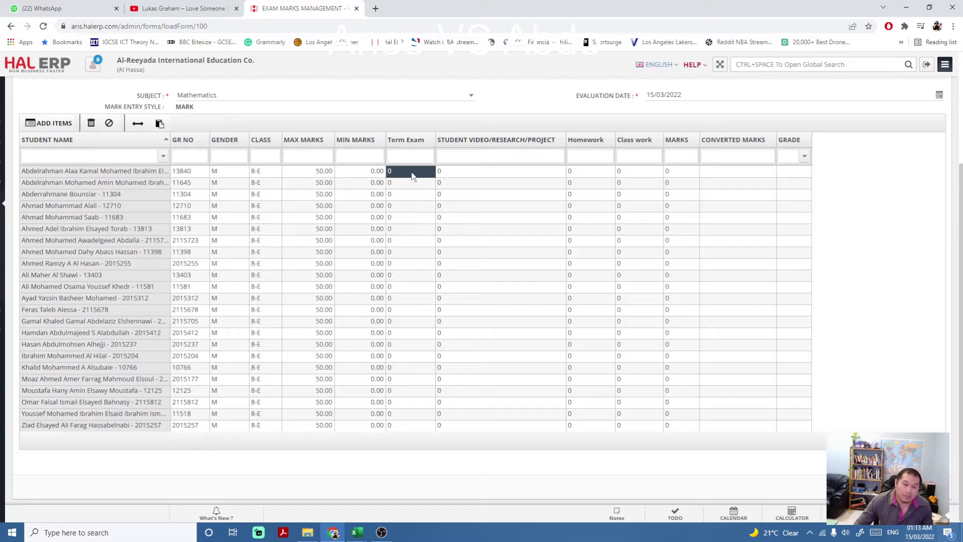
pyautogui.hotkey('ctrl', 'v')
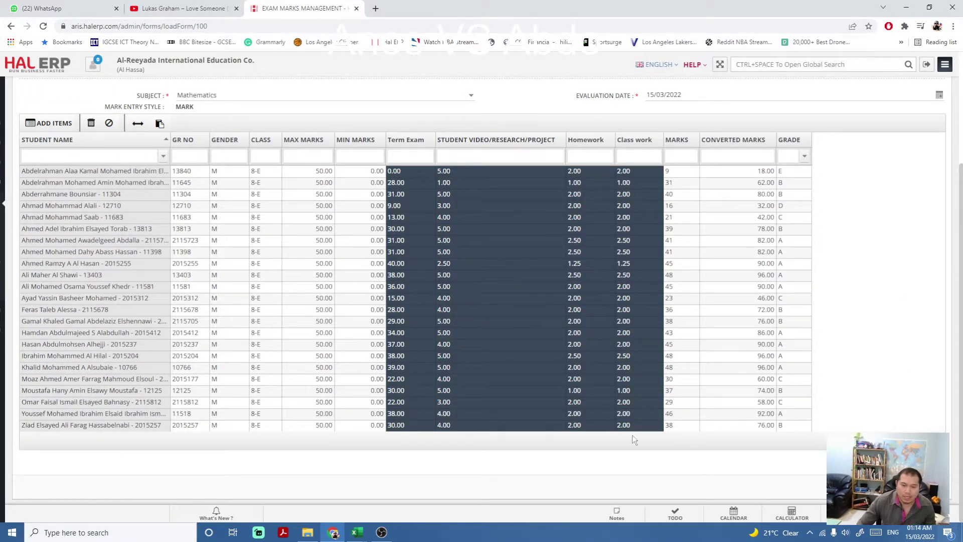
# - Compare the marks on the Excel For Halerp sheet with those pasted in Hal ERP, and leave the mark entry form without adding it
pyautogui.moveTo(357, 531)
pyautogui.click(314, 497)
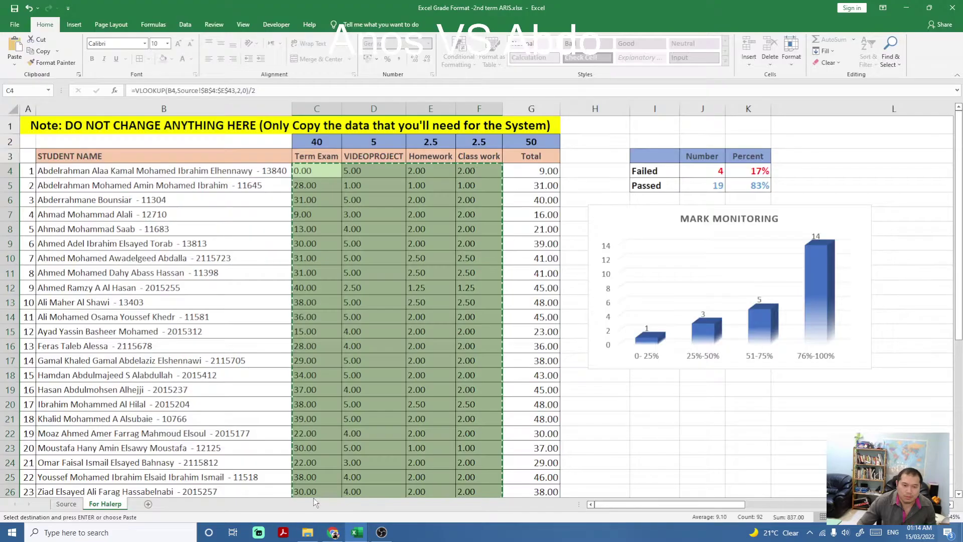
pyautogui.scroll(-3, 312, 408)
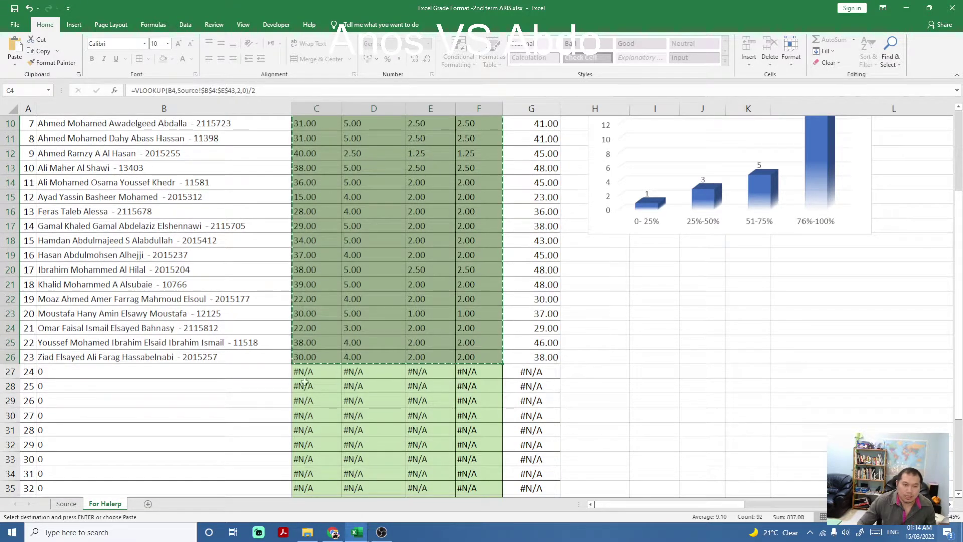
pyautogui.scroll(3, 194, 316)
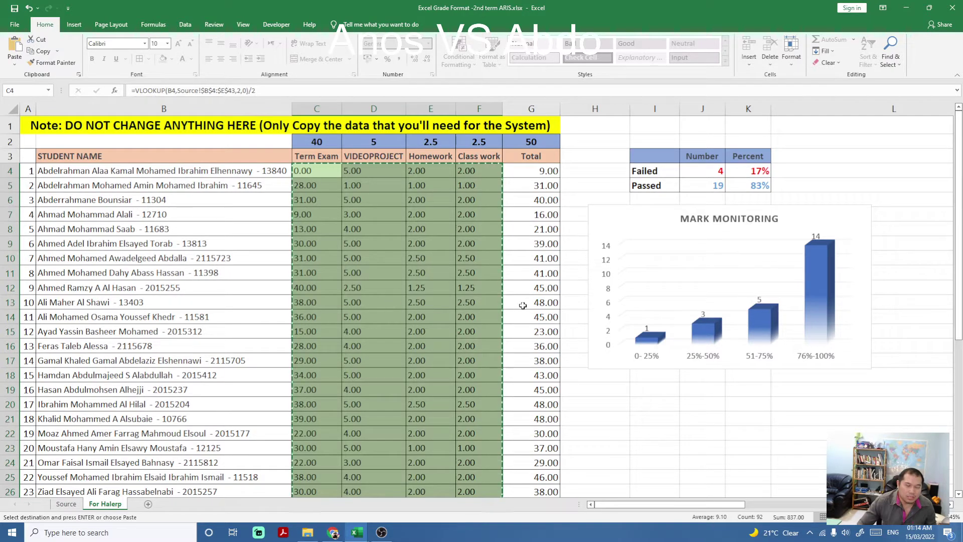
pyautogui.hotkey('alt', 'Tab')
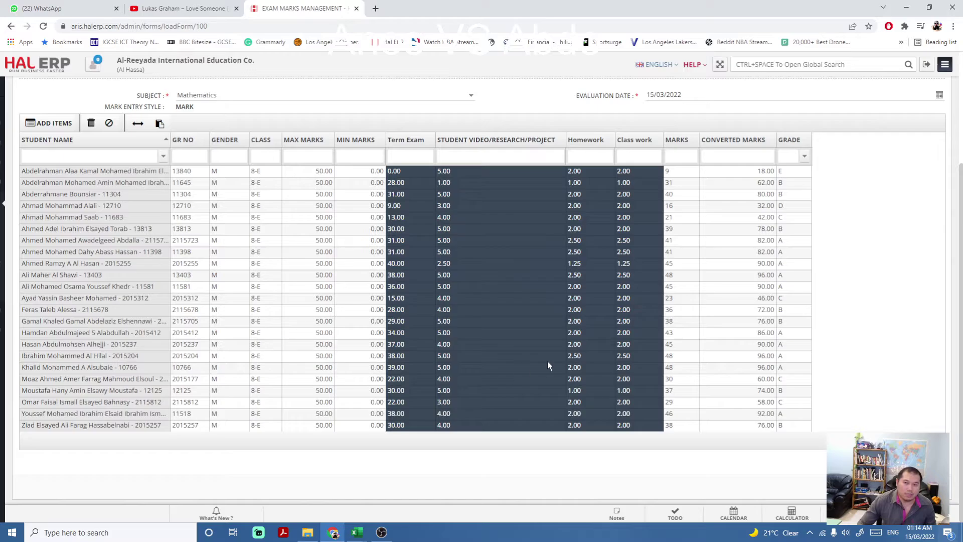
pyautogui.scroll(1, 548, 366)
pyautogui.scroll(2, 546, 360)
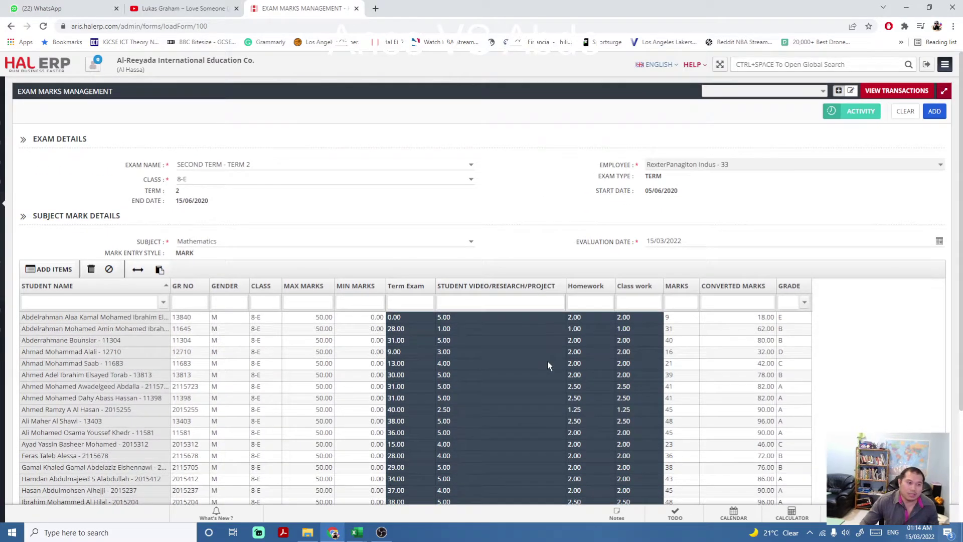
pyautogui.click(12, 26)
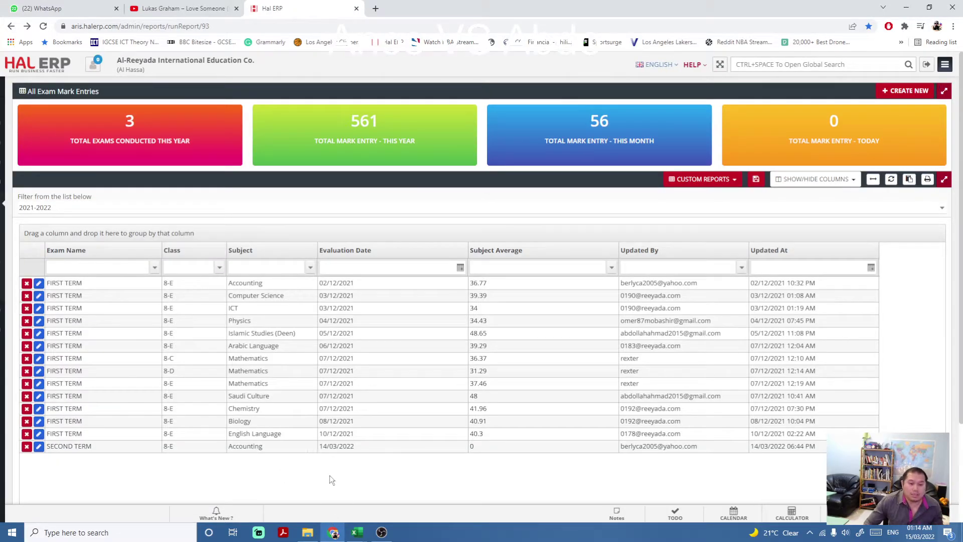
# - Switch to the Excel grade workbook, clear the student names and marks in B4:E26 of the Source sheet, and check the For Halerp sheet
pyautogui.click(356, 533)
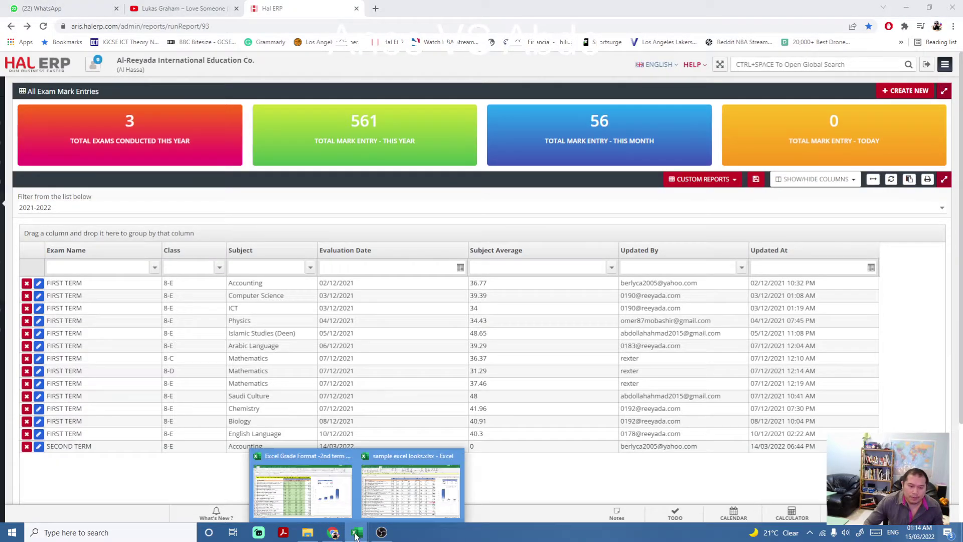
pyautogui.click(323, 496)
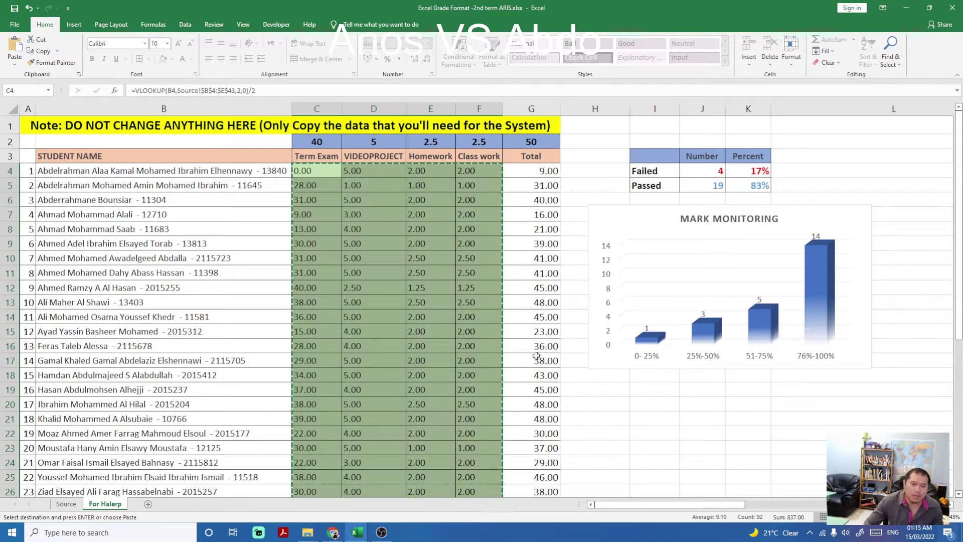
pyautogui.click(66, 504)
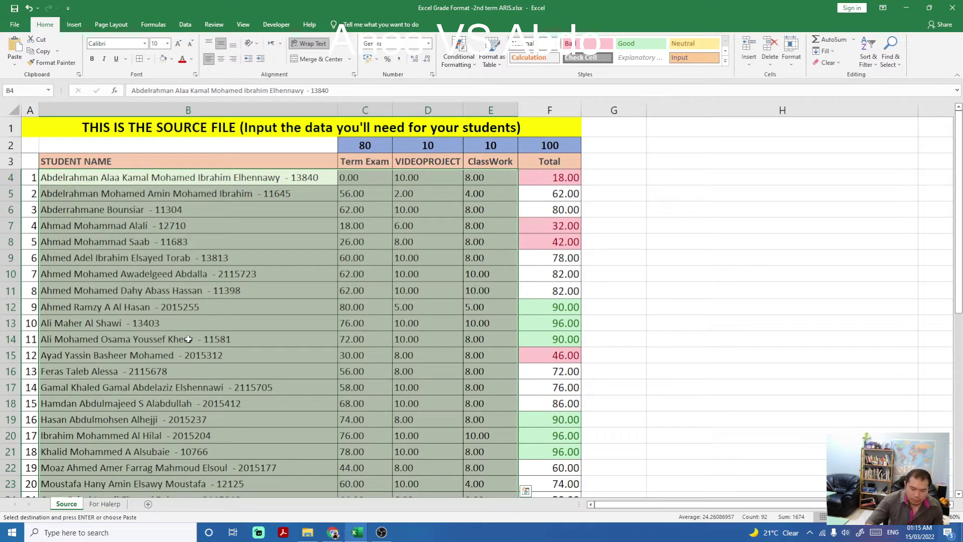
pyautogui.press('Delete')
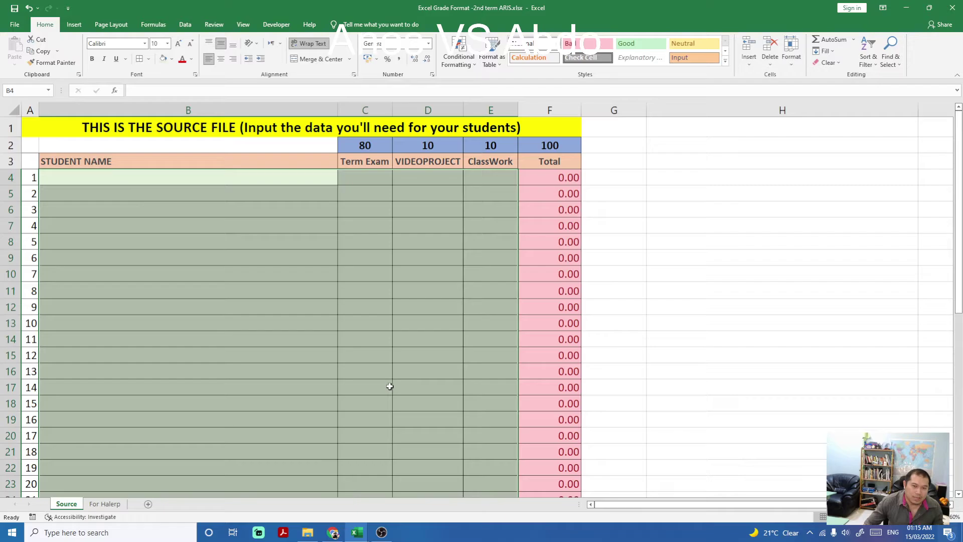
pyautogui.scroll(-1, 536, 183)
pyautogui.scroll(1, 544, 184)
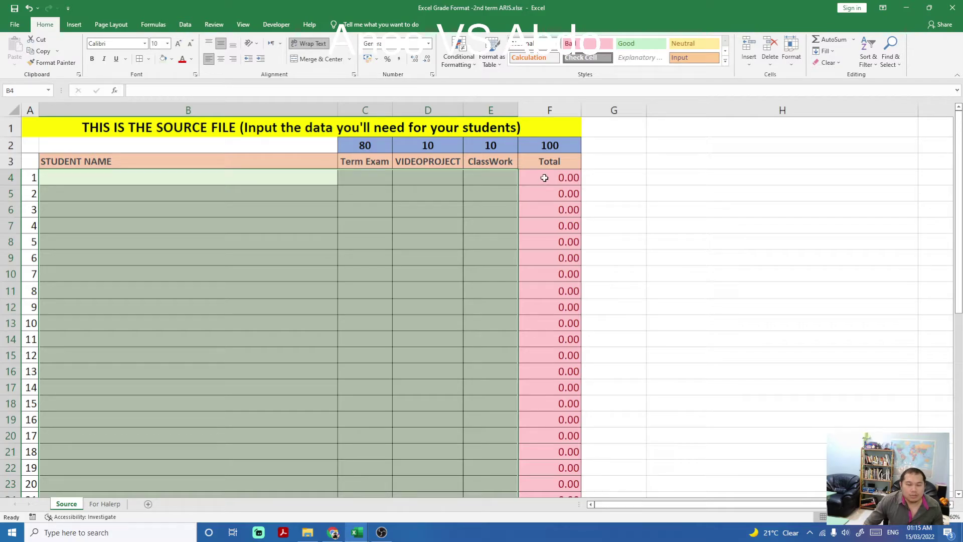
pyautogui.click(112, 505)
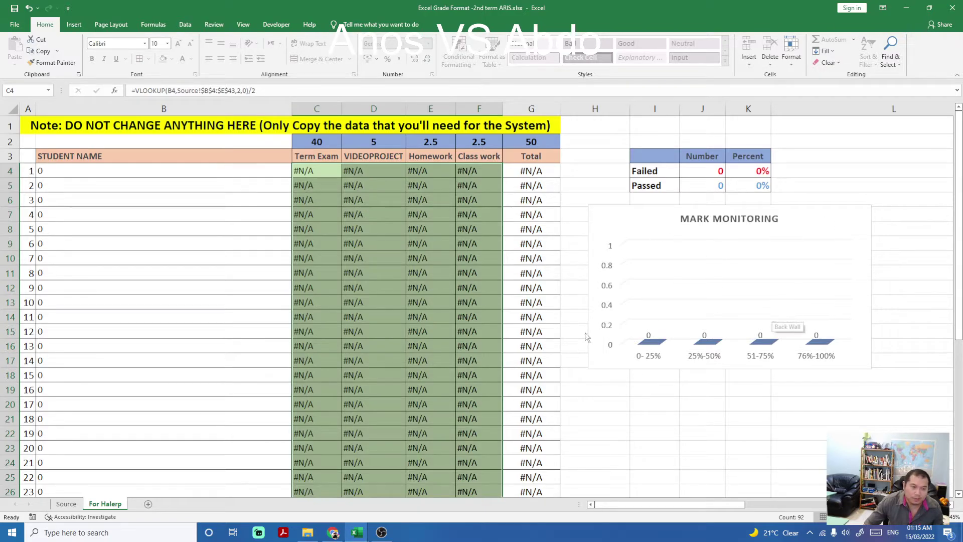
# - Return to the Source sheet and undo the clearing of the student names and marks in B4:E26
pyautogui.click(64, 504)
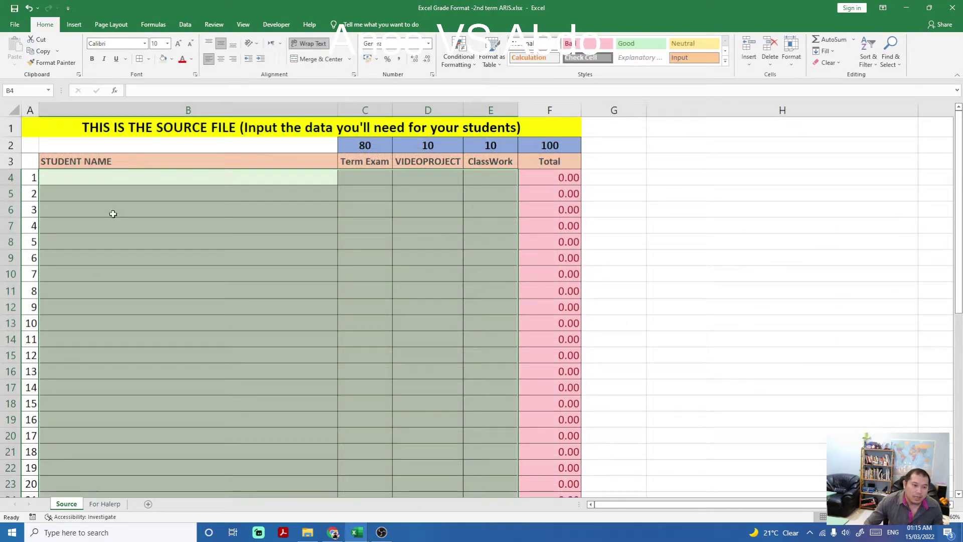
pyautogui.click(116, 181)
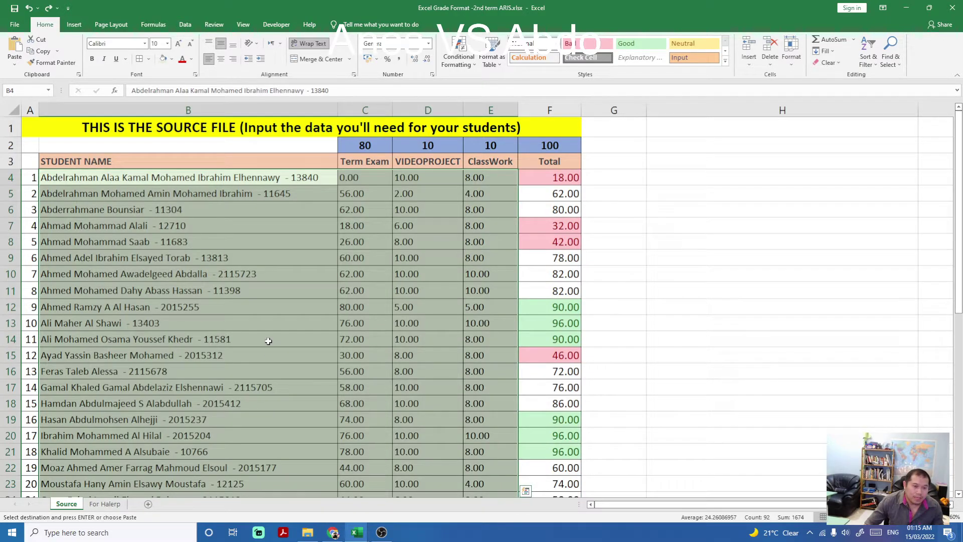
pyautogui.click(268, 341)
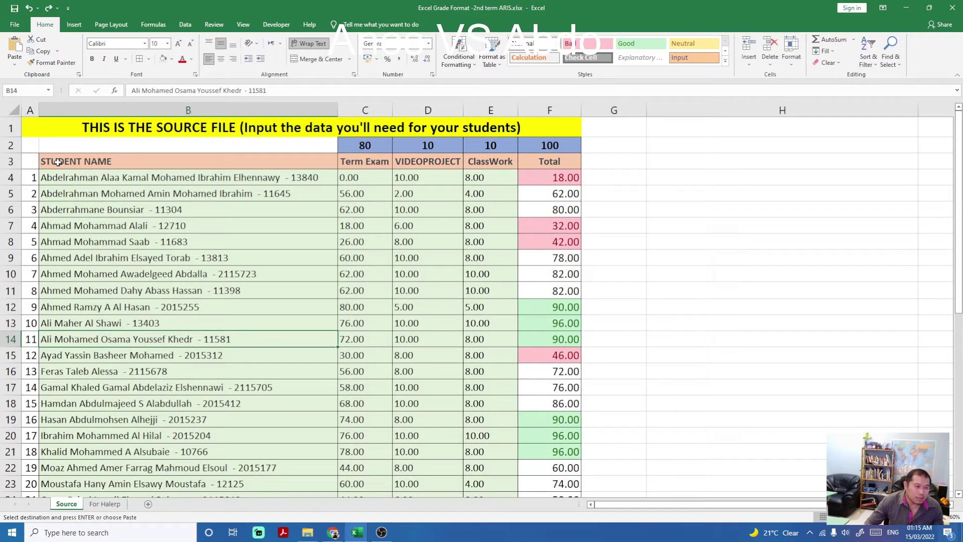
# - Sort the student names and marks in B3:E26 of the Source sheet from A to Z
pyautogui.moveTo(58, 161); pyautogui.dragTo(482, 283)
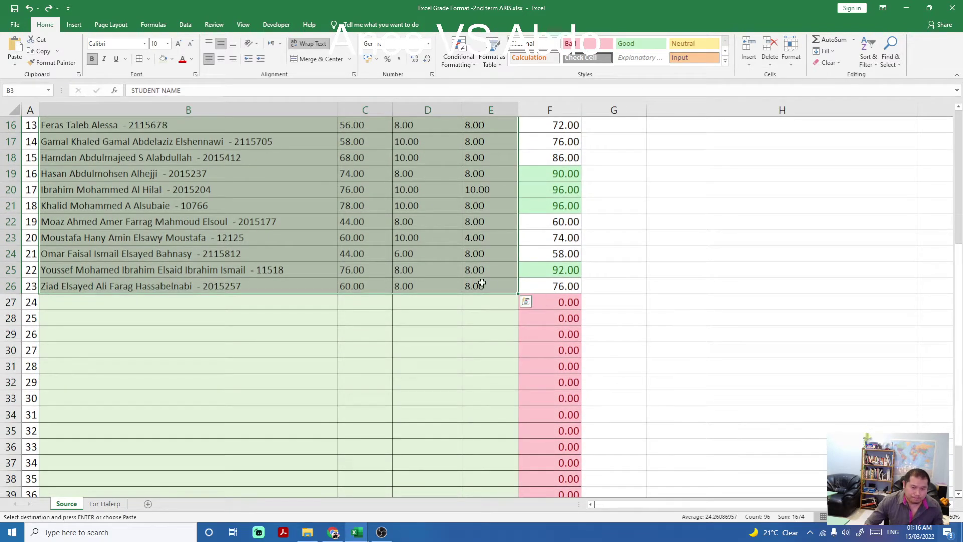
pyautogui.click(868, 52)
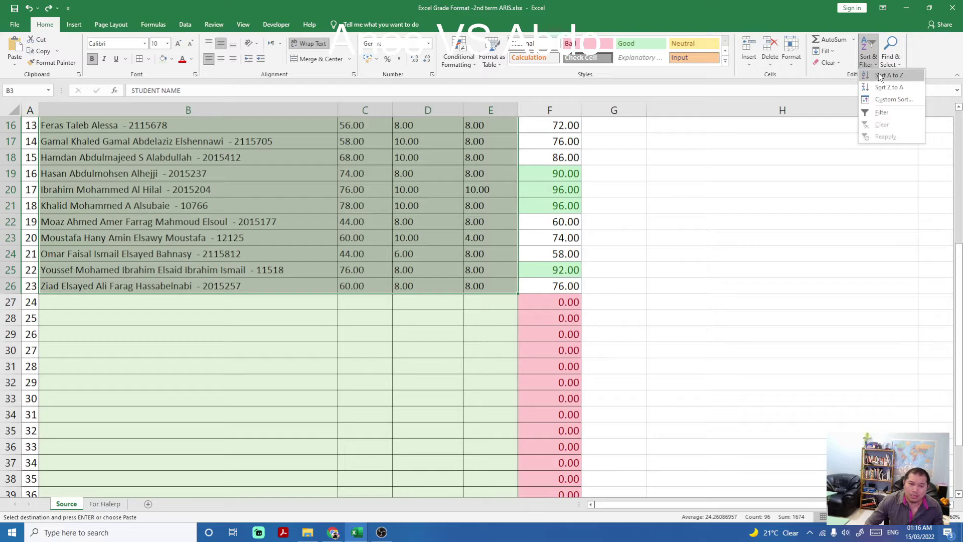
pyautogui.click(879, 75)
pyautogui.click(285, 255)
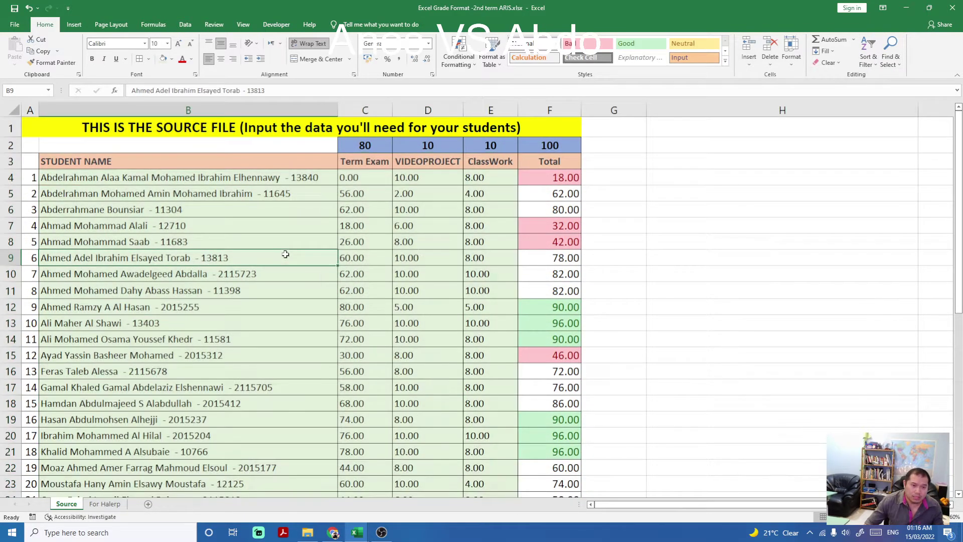
# - Copy the converted Term Exam, video project, homework and class work marks in C4:F26 of the For Halerp sheet
pyautogui.click(107, 504)
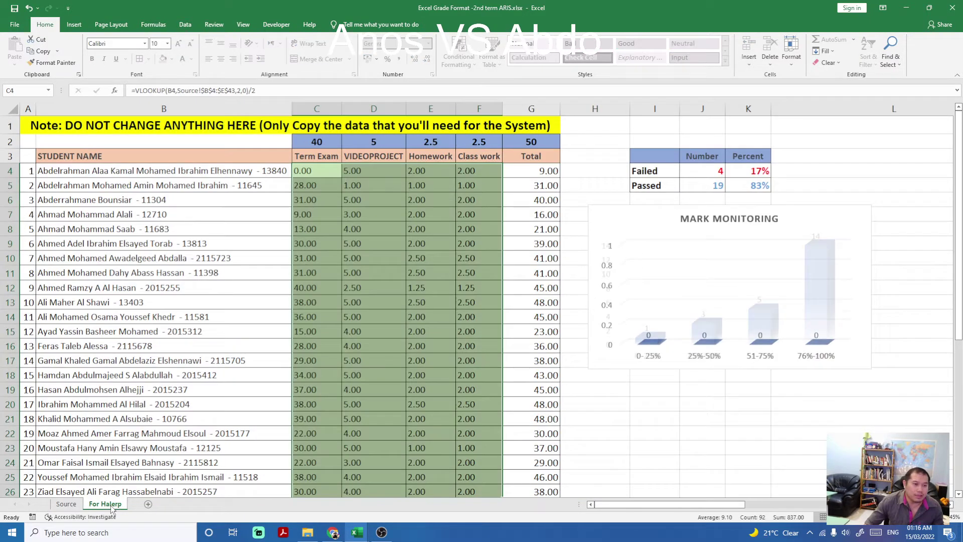
pyautogui.click(155, 290)
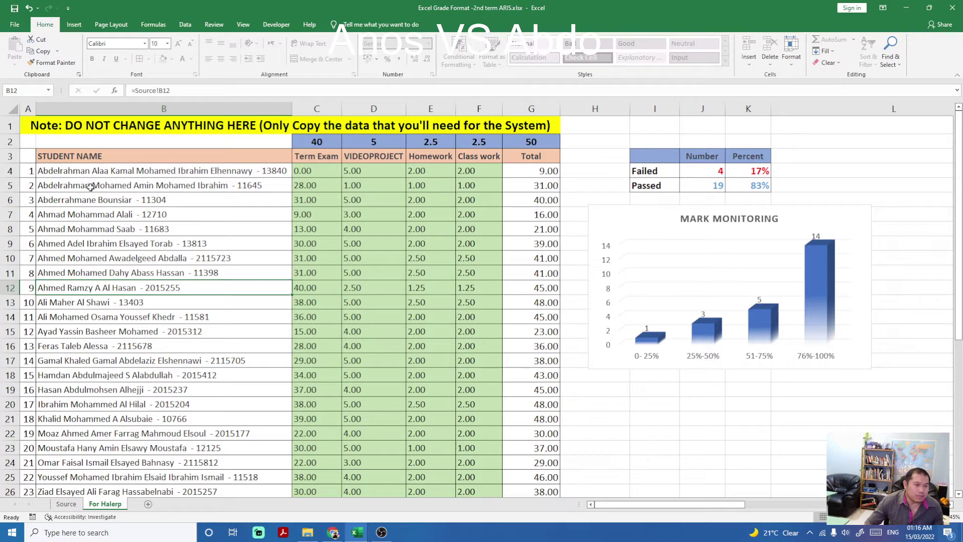
pyautogui.moveTo(311, 173); pyautogui.dragTo(474, 433)
pyautogui.hotkey('ctrl', 'c')
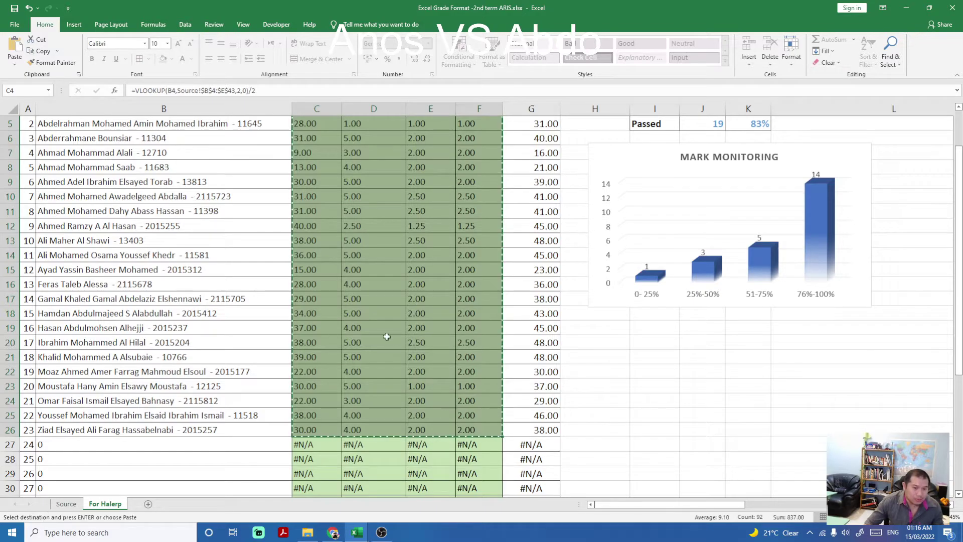
pyautogui.rightClick(371, 302)
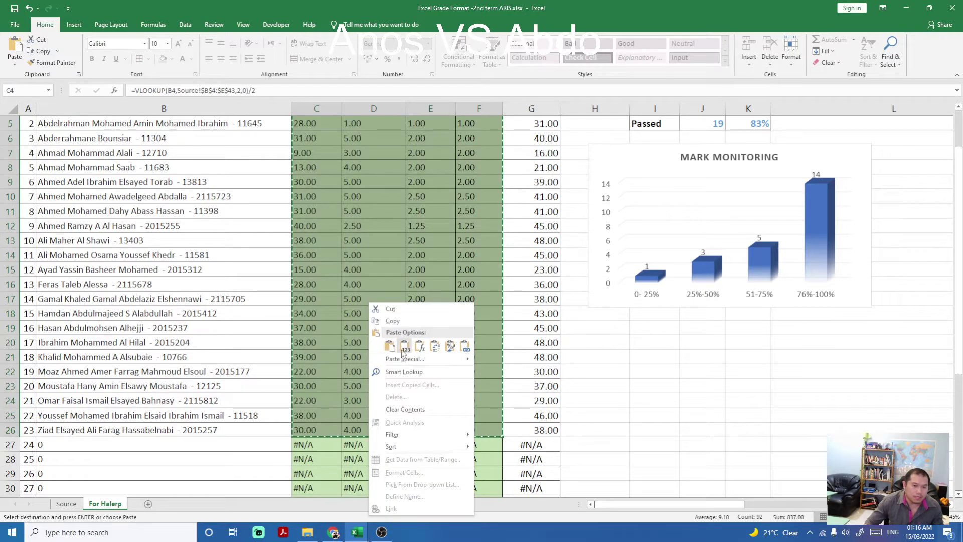
pyautogui.scroll(2, 401, 326)
# - Switch to Hal ERP in the browser and start a mark entry for SECOND TERM - TERM 2, class 8-E, subject Mathematics
pyautogui.click(333, 532)
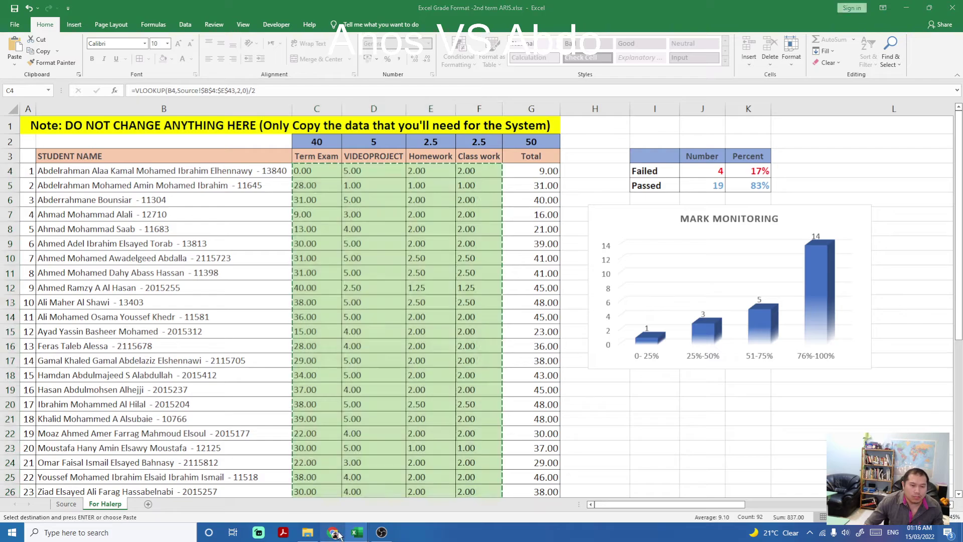
pyautogui.click(909, 91)
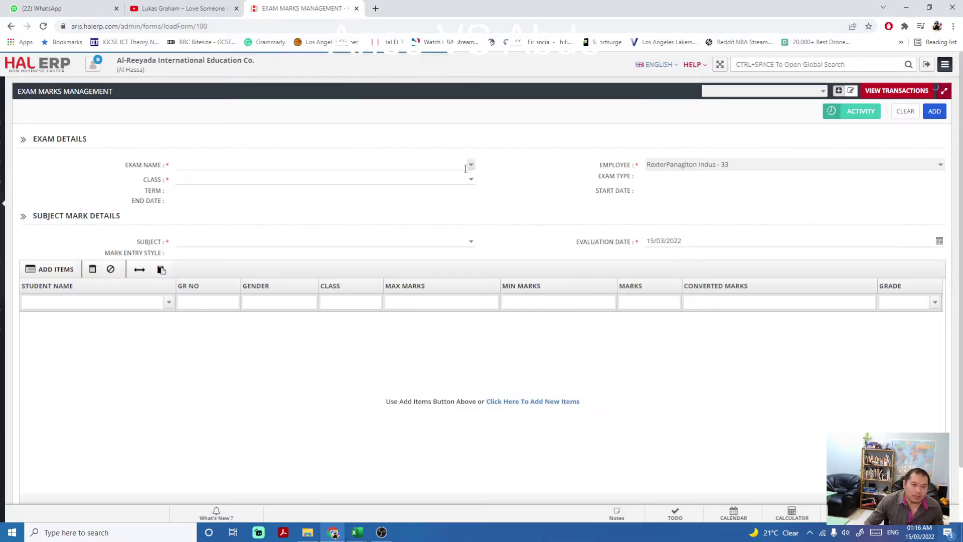
pyautogui.click(469, 165)
pyautogui.click(233, 187)
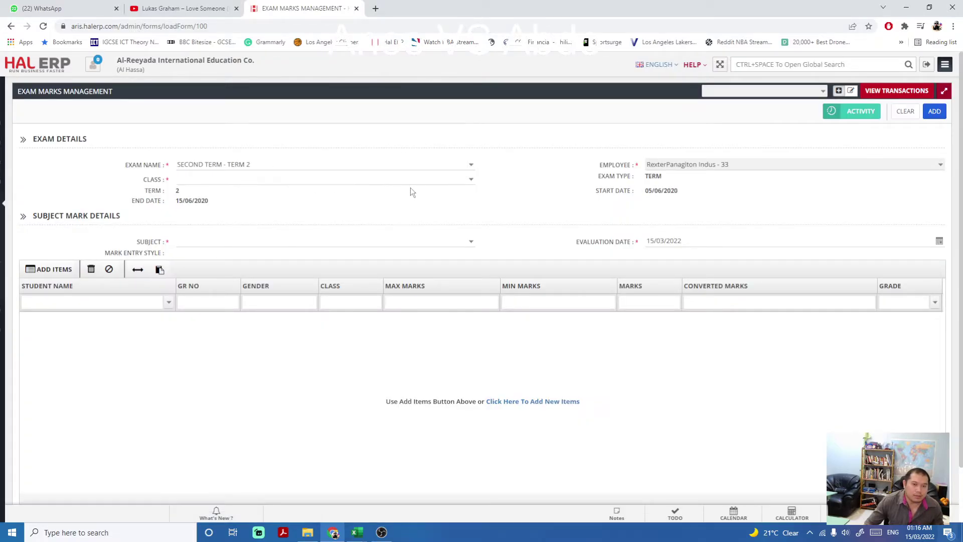
pyautogui.click(470, 179)
pyautogui.scroll(-15, 198, 256)
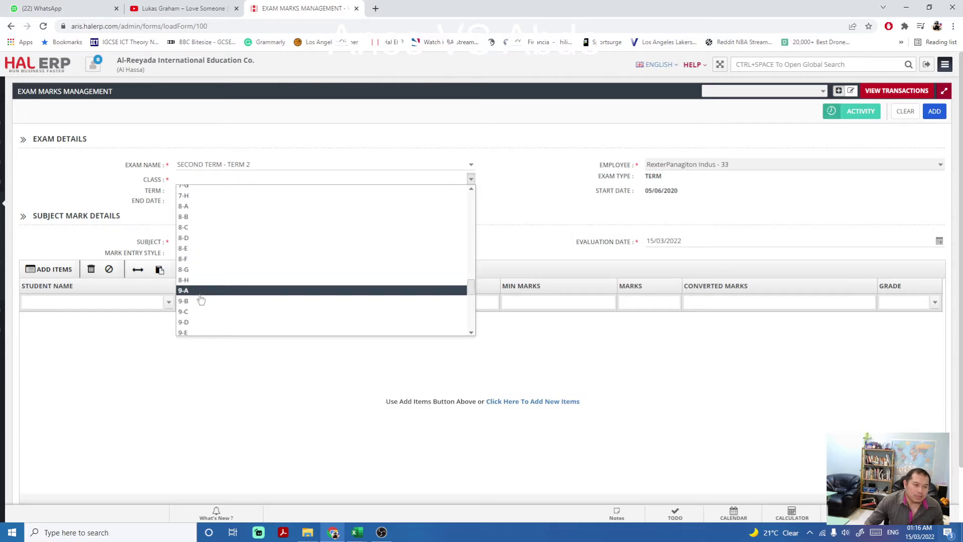
pyautogui.click(206, 249)
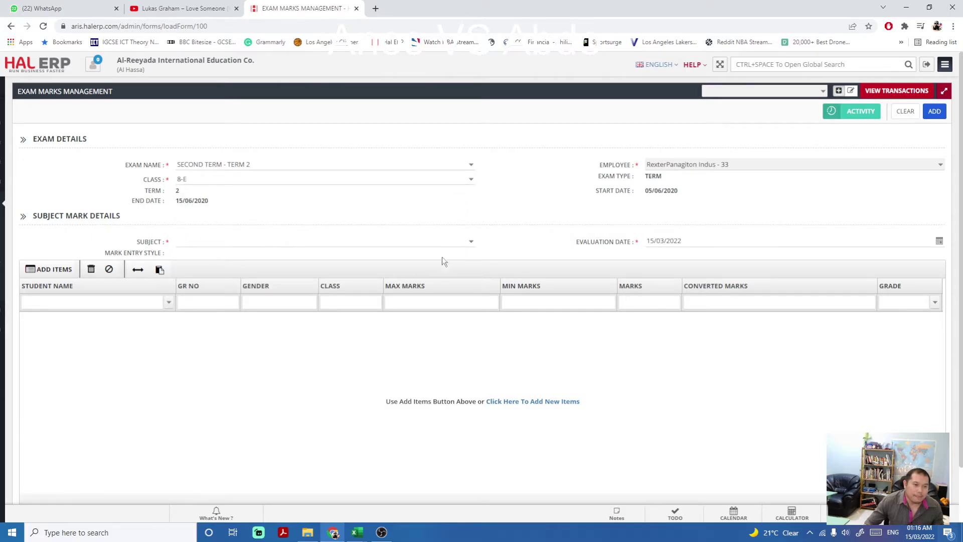
pyautogui.click(471, 241)
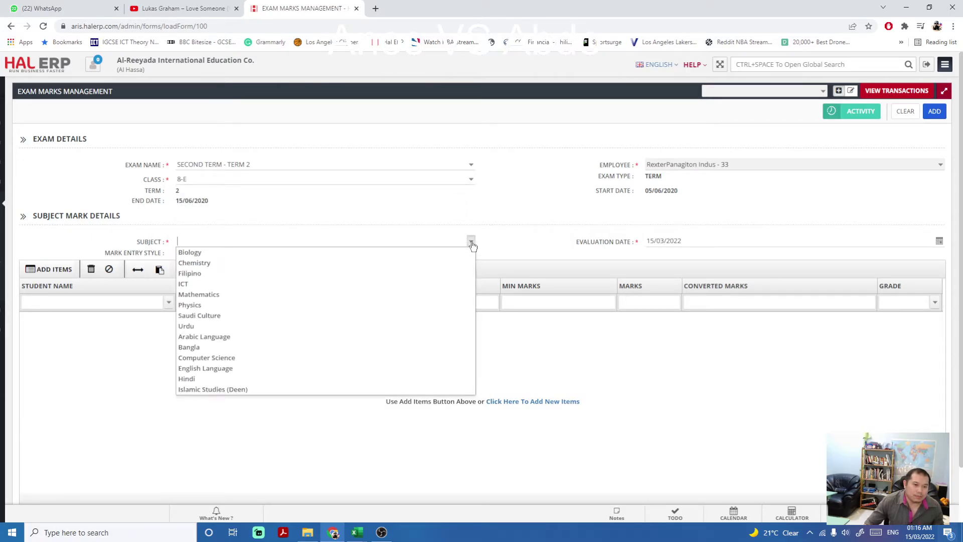
pyautogui.click(231, 297)
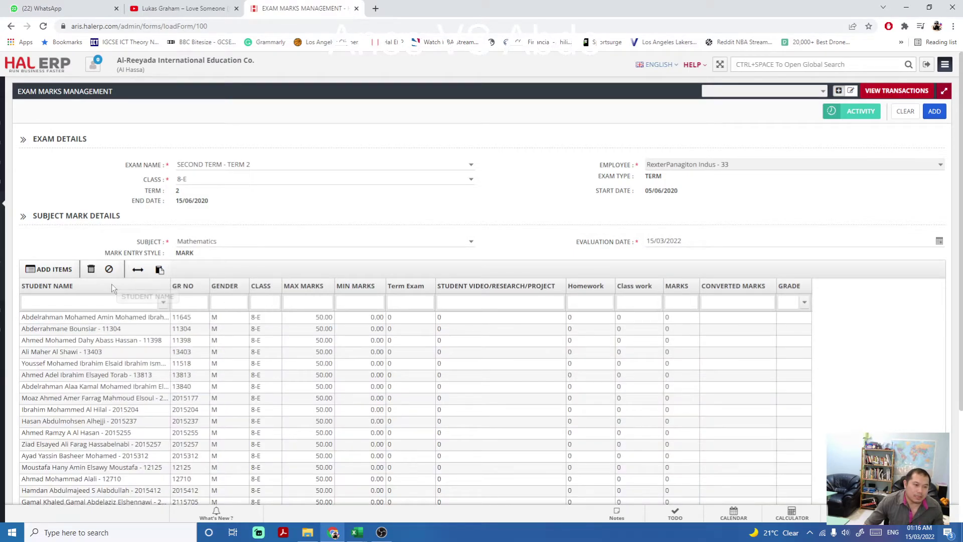
# - Sort the Hal ERP student table by student name in ascending order and select the first student's Term Exam cell
pyautogui.click(111, 284)
pyautogui.click(67, 327)
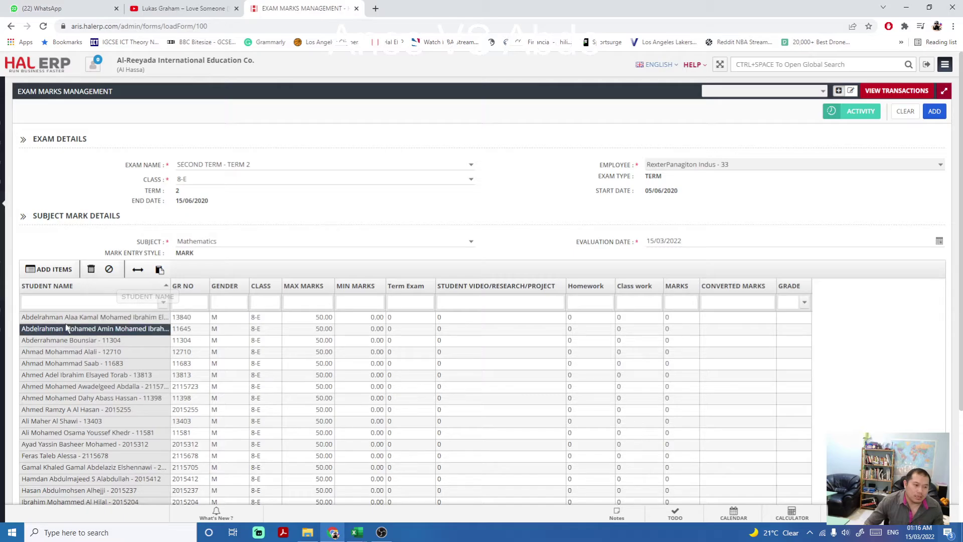
pyautogui.click(110, 288)
pyautogui.click(111, 288)
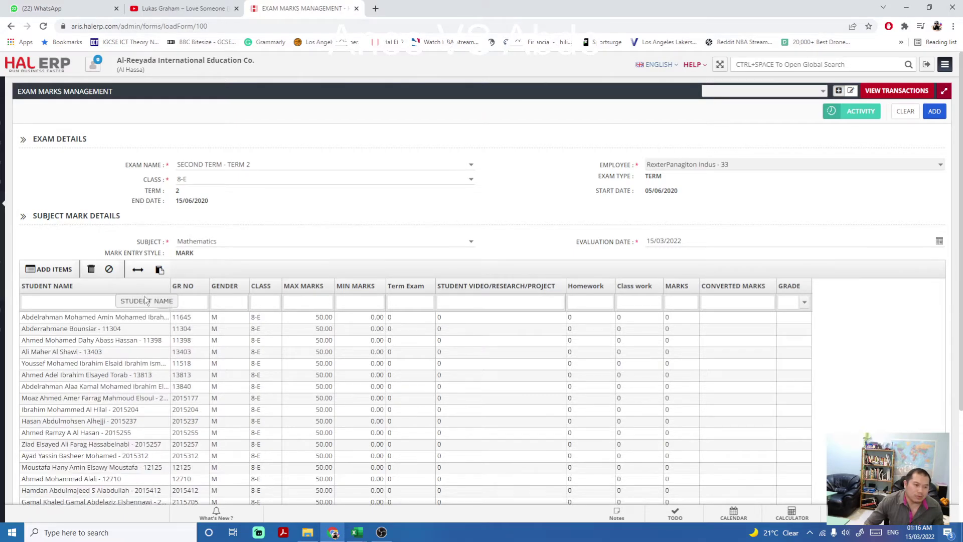
pyautogui.click(108, 329)
pyautogui.scroll(-1, 54, 327)
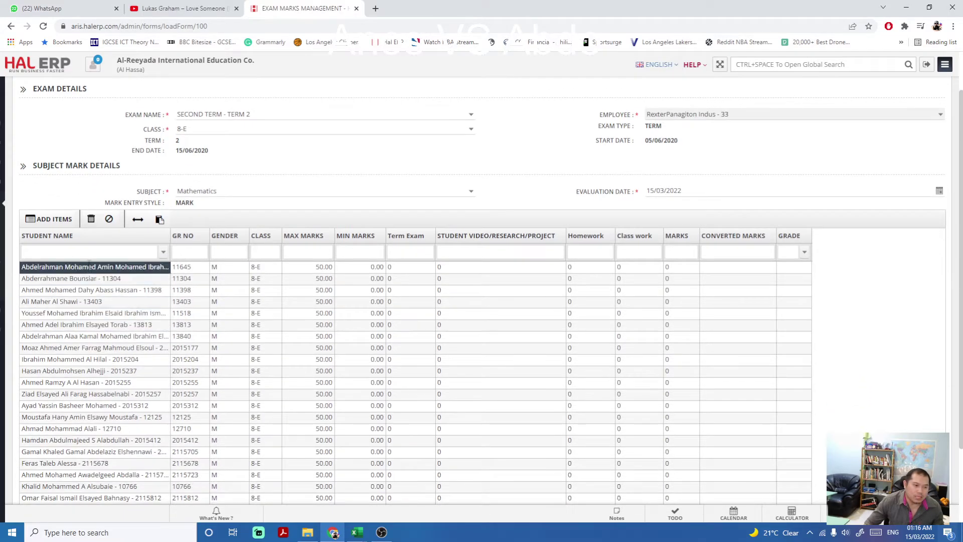
pyautogui.click(76, 237)
pyautogui.scroll(-1, 65, 354)
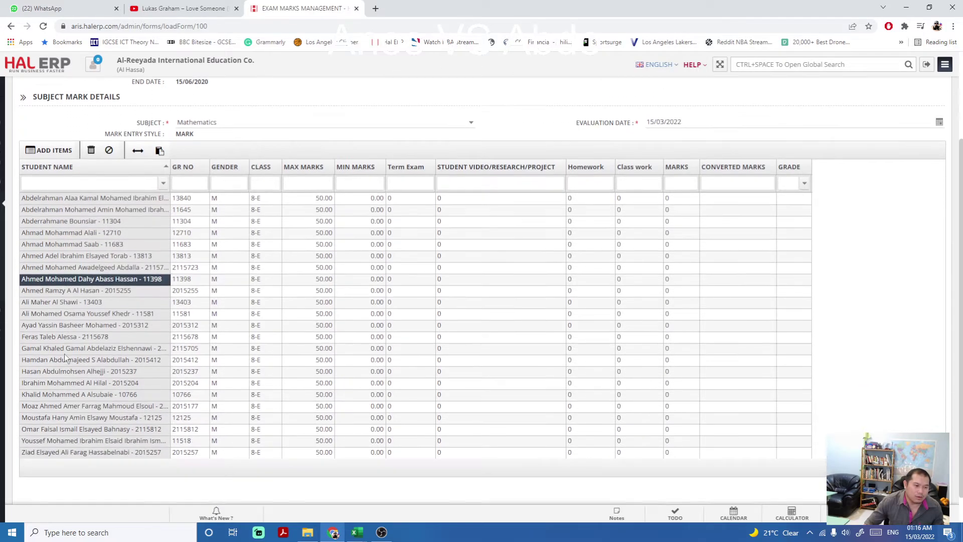
pyautogui.scroll(-1, 65, 357)
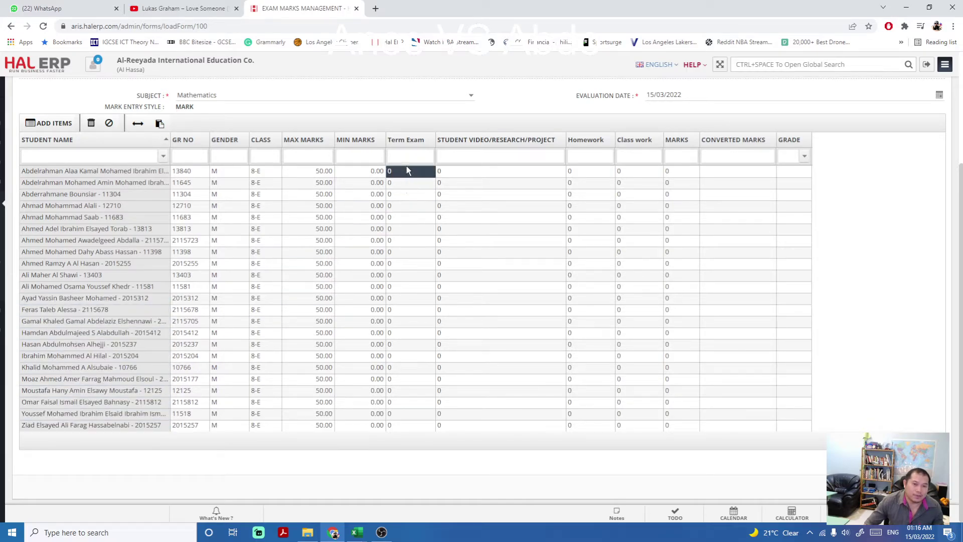
pyautogui.scroll(1, 406, 201)
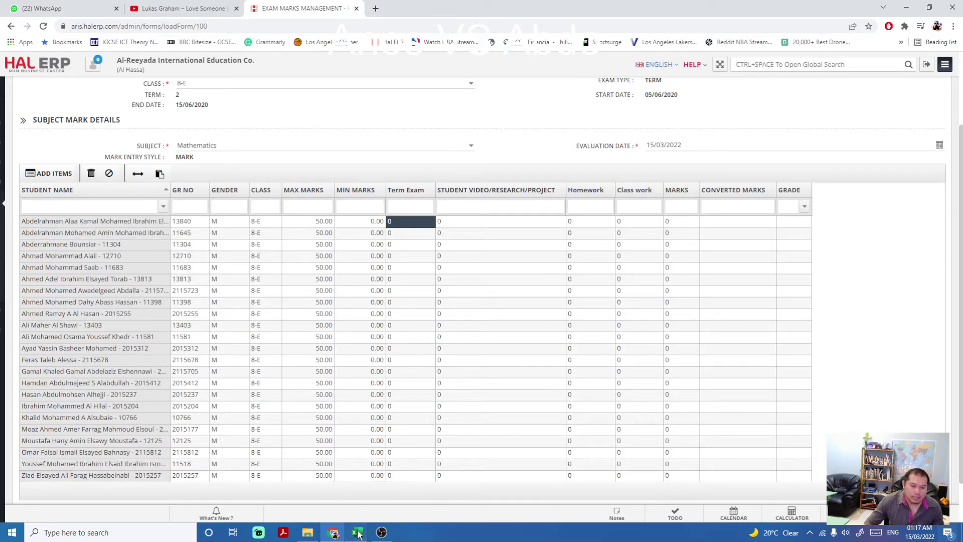
# - Switch to the Excel For Halerp sheet and copy the thirteenth student's marks in C16:F16
pyautogui.moveTo(357, 532)
pyautogui.click(314, 499)
pyautogui.click(382, 353)
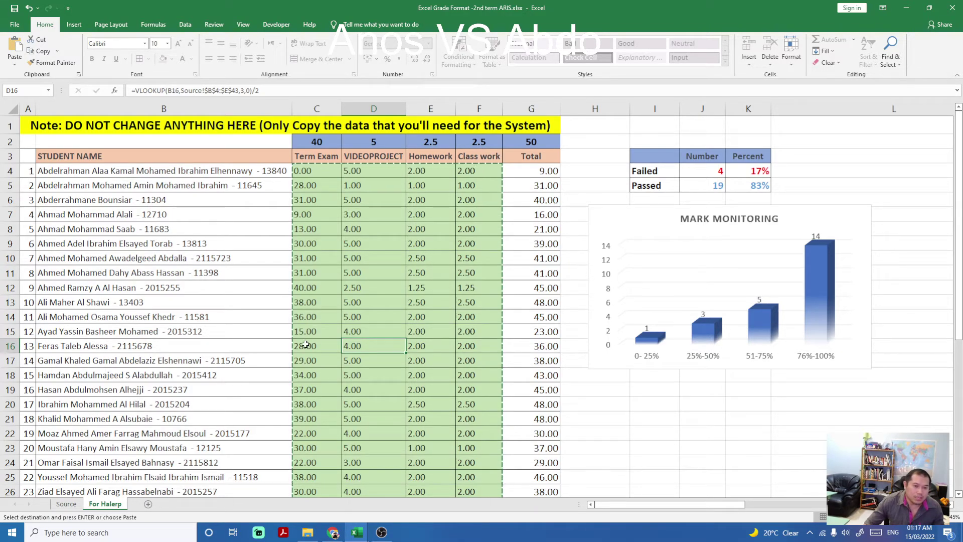
pyautogui.moveTo(306, 346); pyautogui.dragTo(460, 352)
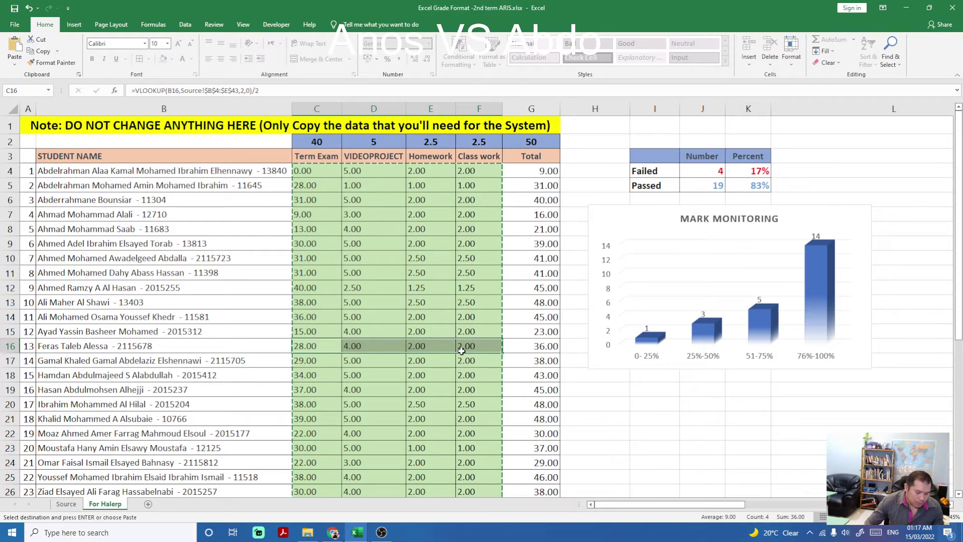
pyautogui.hotkey('ctrl', 'c')
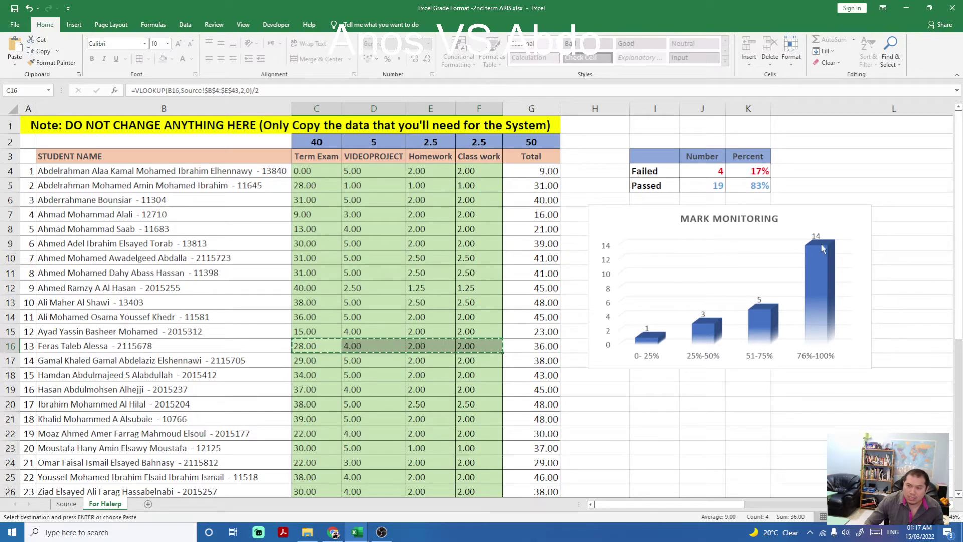
pyautogui.moveTo(829, 256)
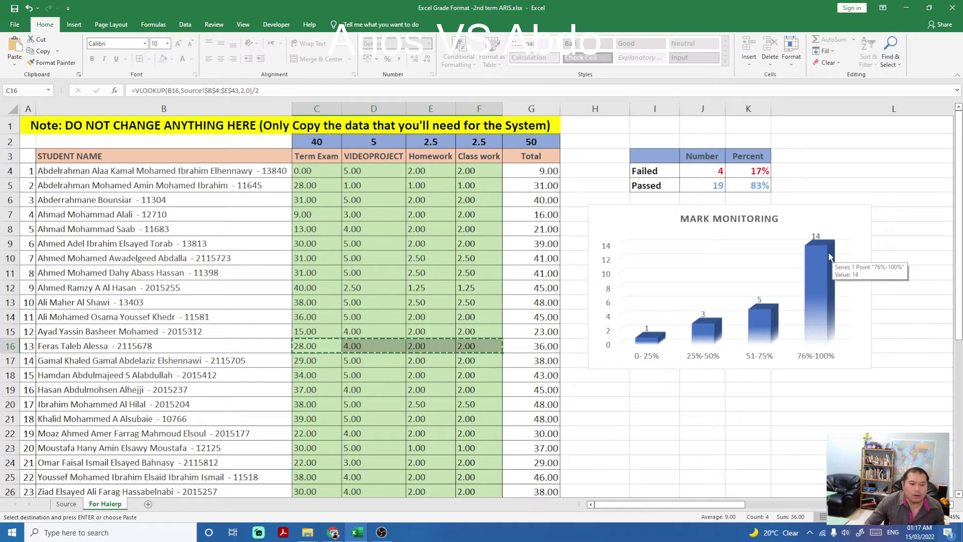
# - Copy the eighth student's marks in C11:E11 of the Source sheet and paste them as values starting at H11
pyautogui.click(72, 506)
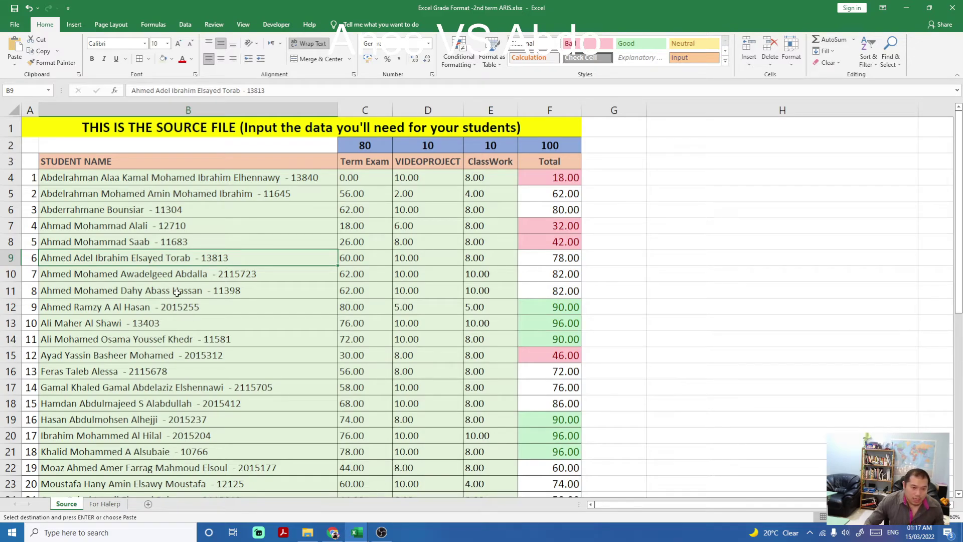
pyautogui.click(60, 291)
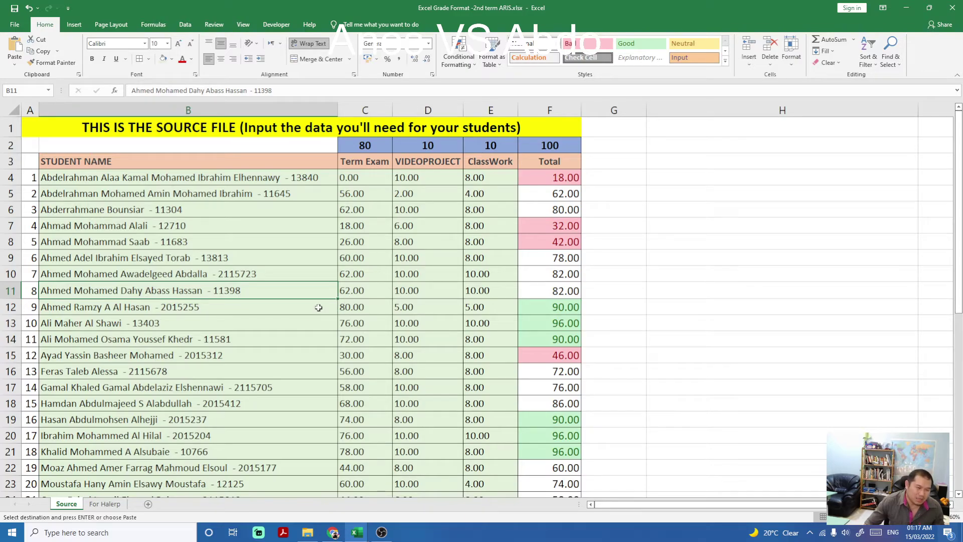
pyautogui.moveTo(359, 290); pyautogui.dragTo(471, 291)
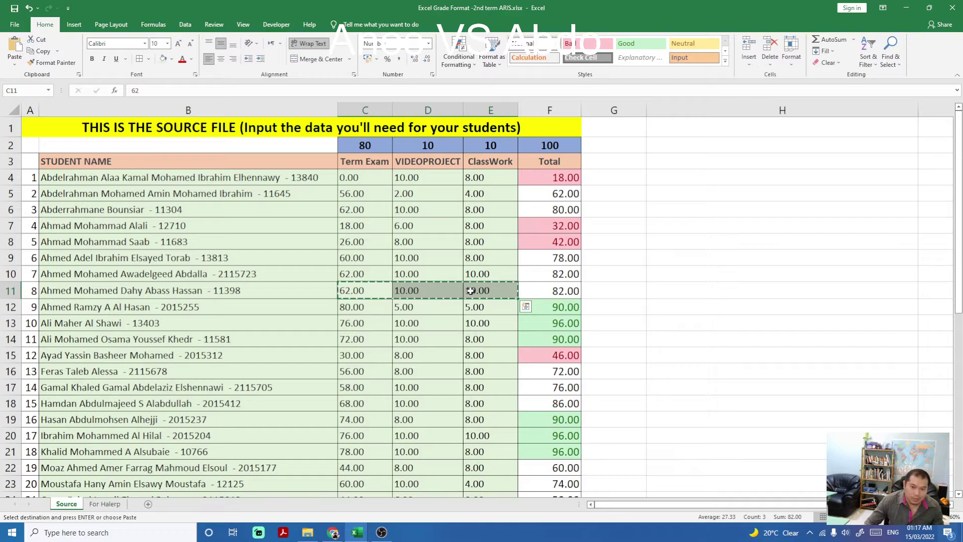
pyautogui.click(669, 293)
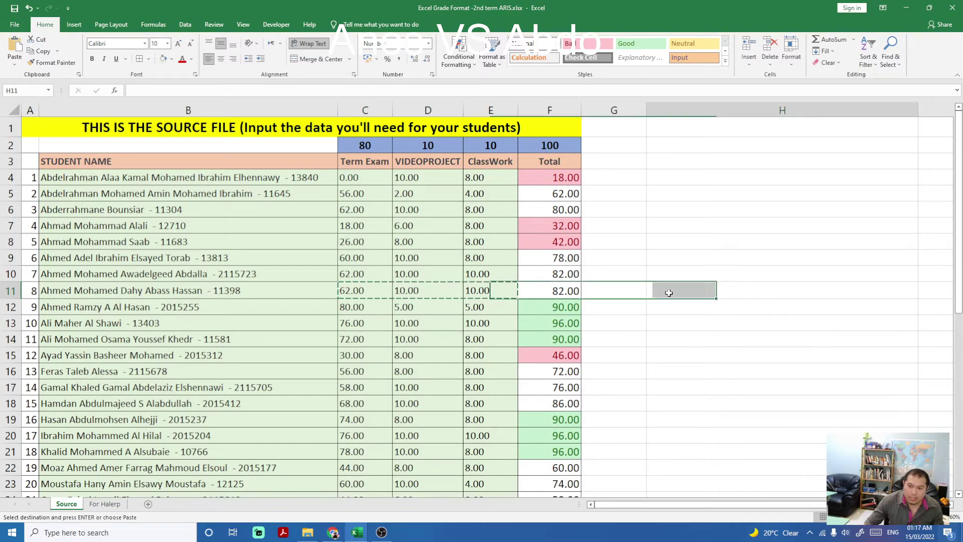
pyautogui.rightClick(669, 295)
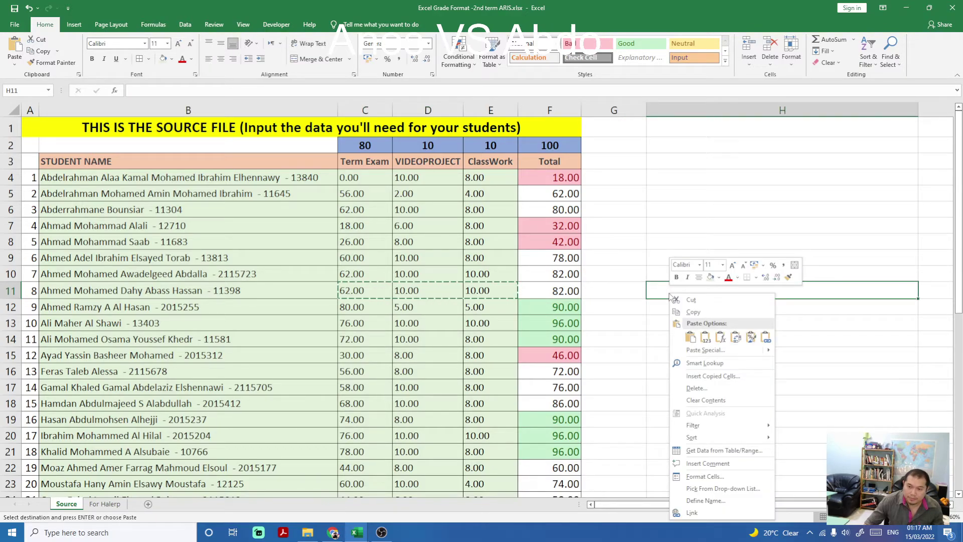
pyautogui.click(705, 337)
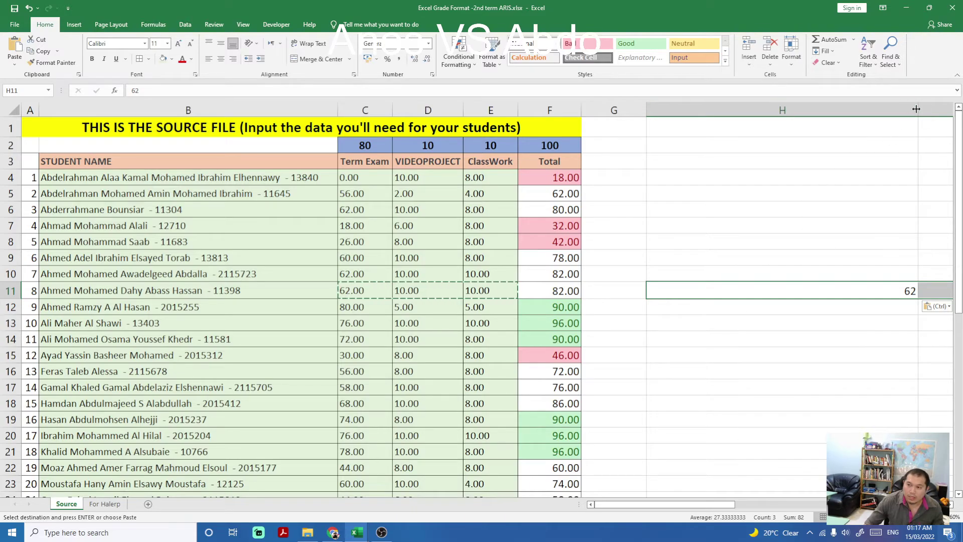
# - Narrow columns H, I and J of the Source sheet so the pasted marks sit close together
pyautogui.moveTo(919, 110); pyautogui.dragTo(716, 110)
pyautogui.click(741, 110)
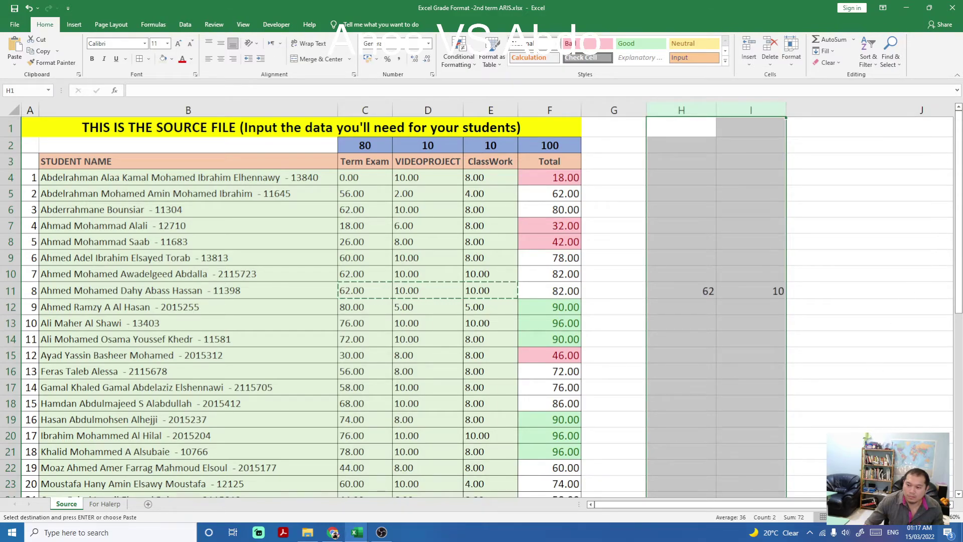
pyautogui.hscroll(3, 877, 126)
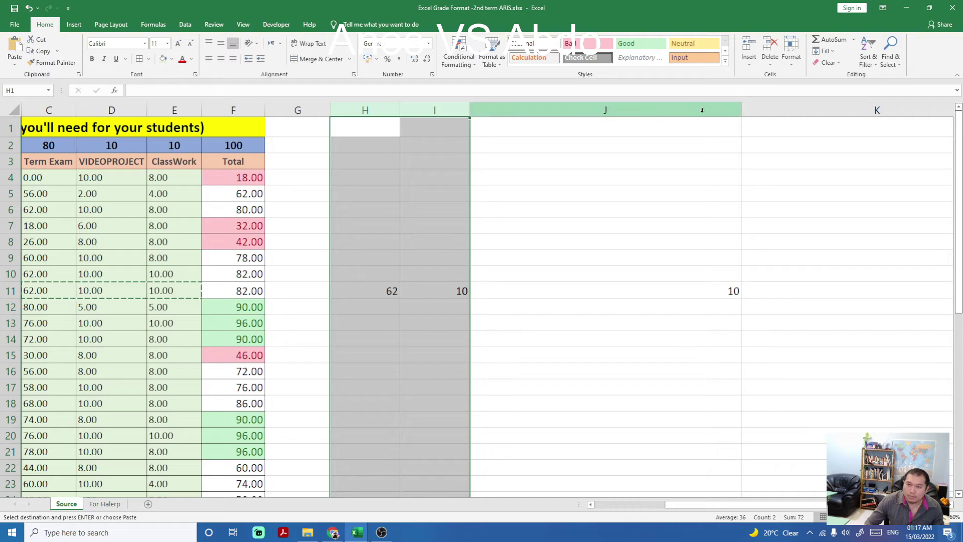
pyautogui.moveTo(741, 110); pyautogui.dragTo(533, 116)
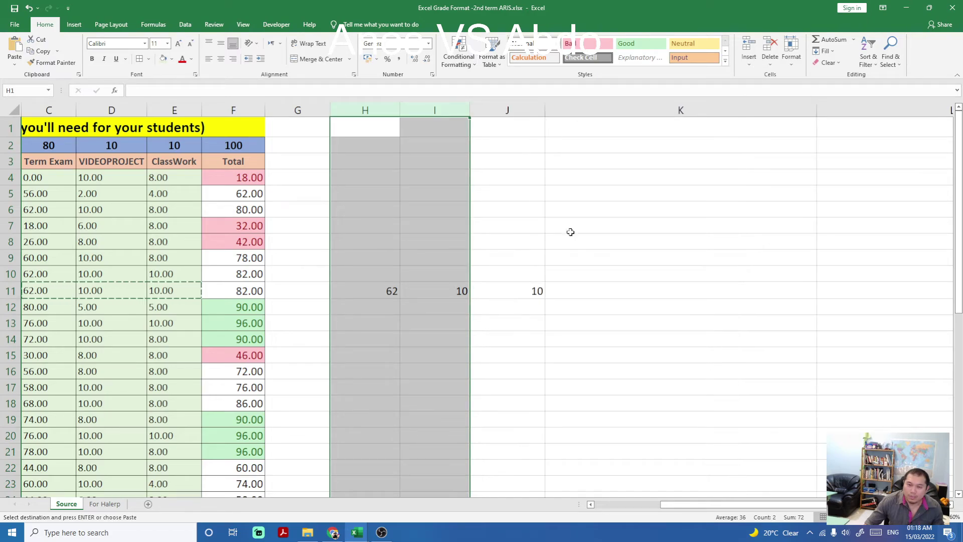
pyautogui.moveTo(702, 504); pyautogui.dragTo(630, 497)
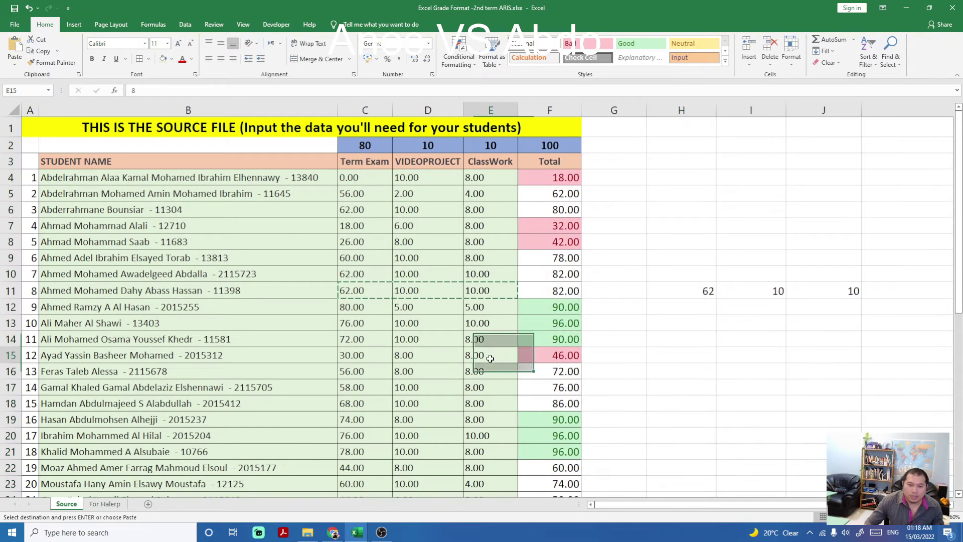
# - Clear the eighth student's marks in C11:E11 of the Source sheet and check that student's row on the For Halerp sheet
pyautogui.moveTo(476, 291); pyautogui.dragTo(371, 291)
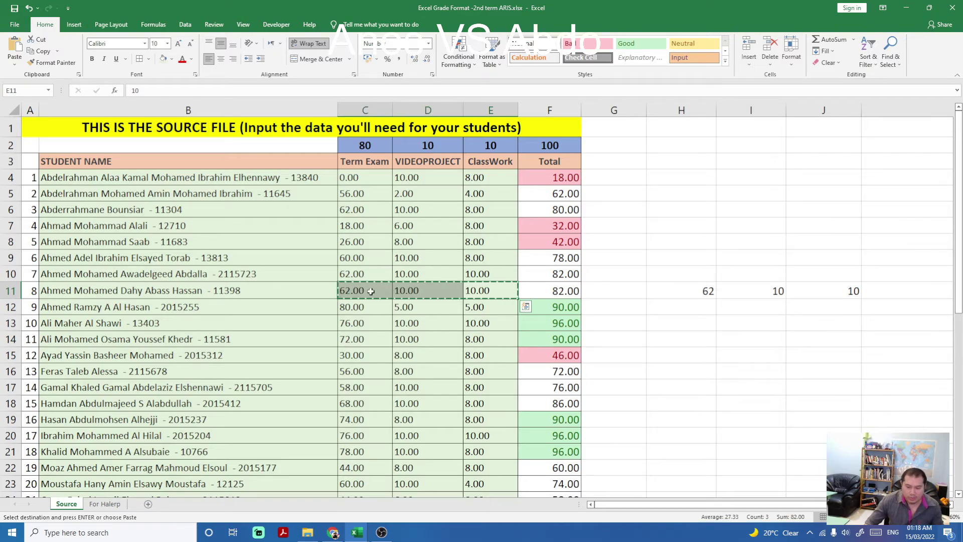
pyautogui.press('Delete')
pyautogui.click(652, 354)
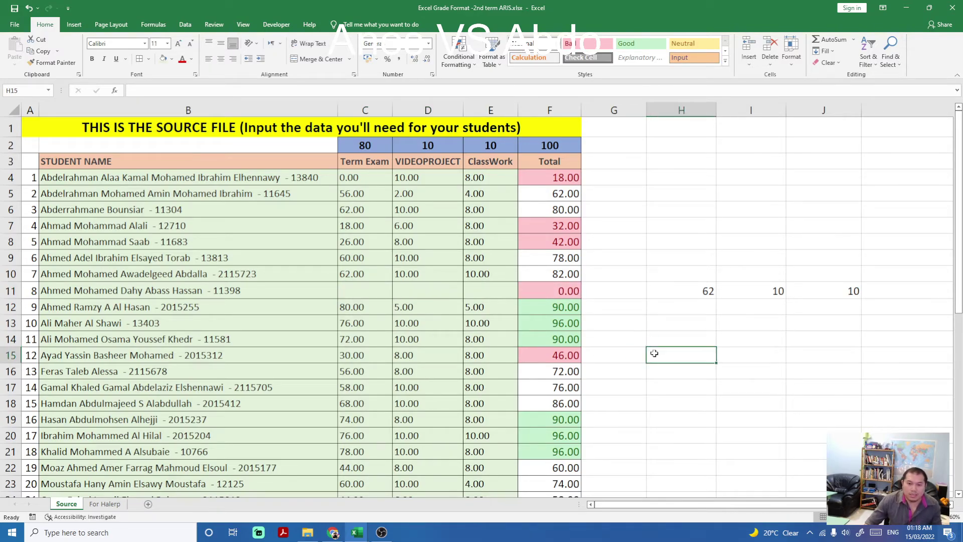
pyautogui.click(114, 504)
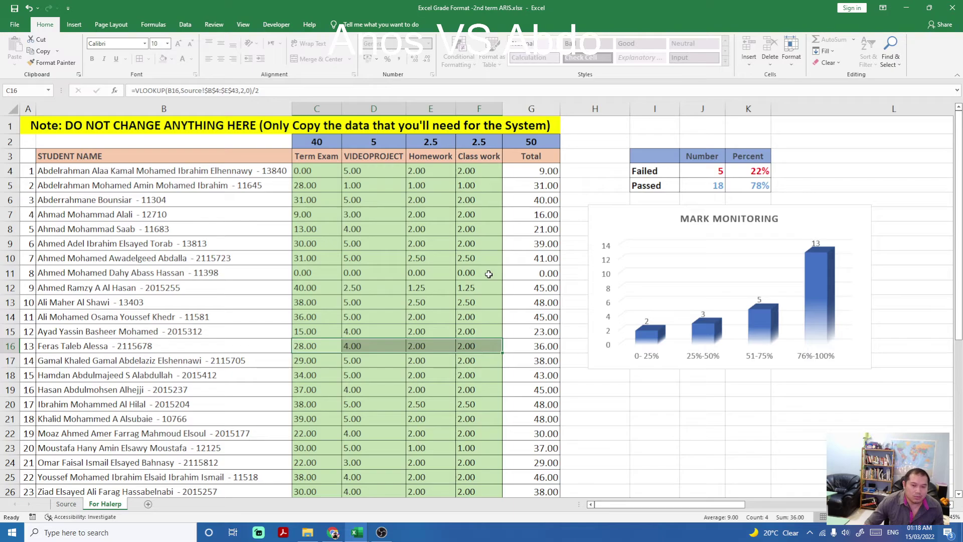
pyautogui.click(70, 503)
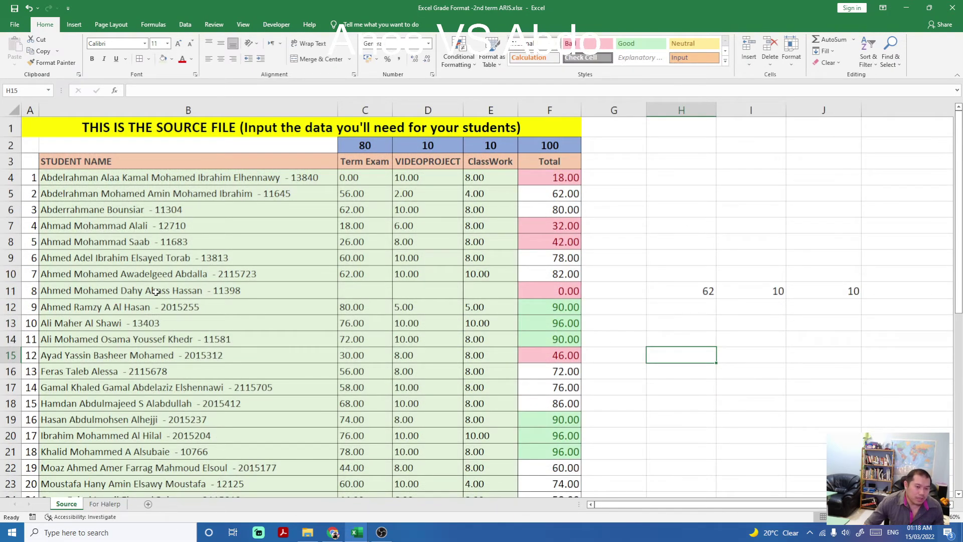
# - Copy the marks in H11:J11 of the Source sheet and paste them back into the eighth student's cells C11:E11
pyautogui.moveTo(683, 294); pyautogui.dragTo(819, 294)
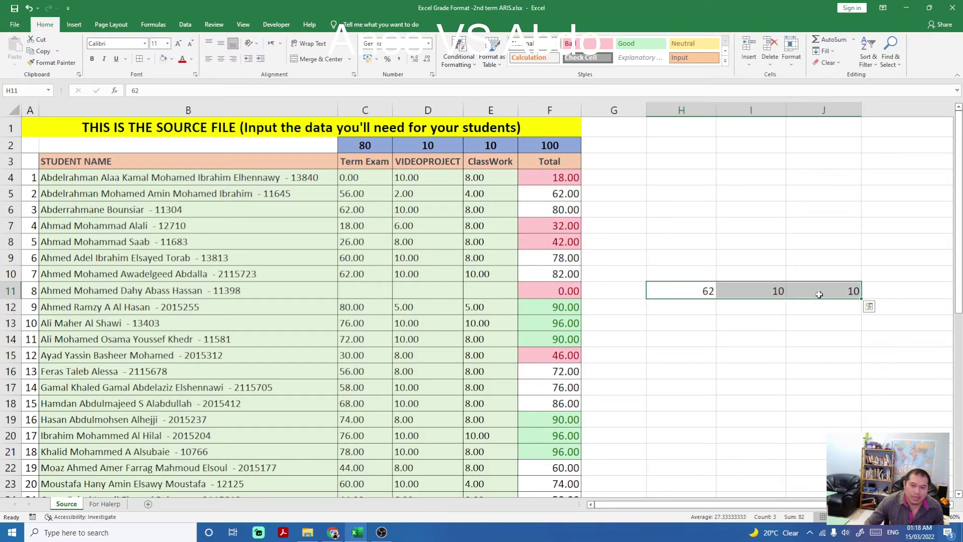
pyautogui.hotkey('ctrl', 'c')
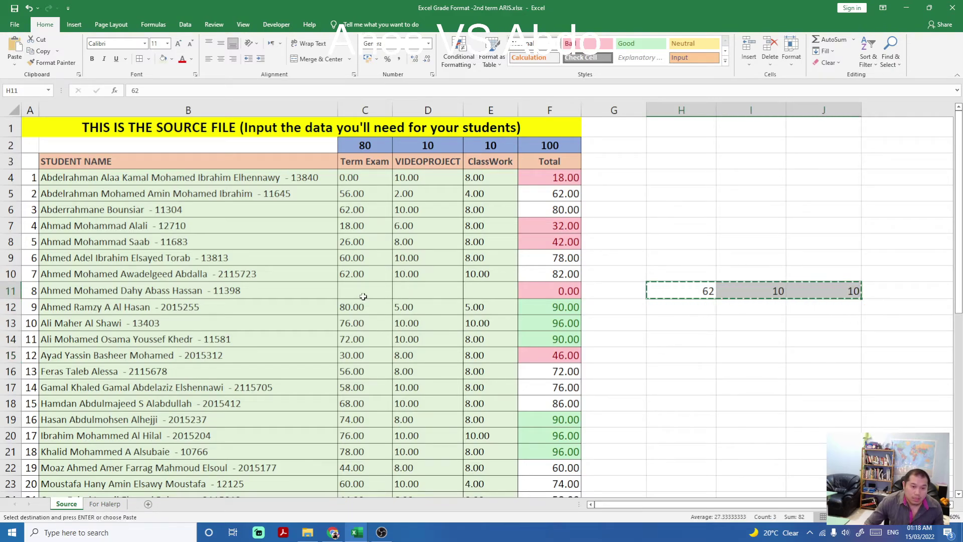
pyautogui.hotkey('ctrl', 'q')
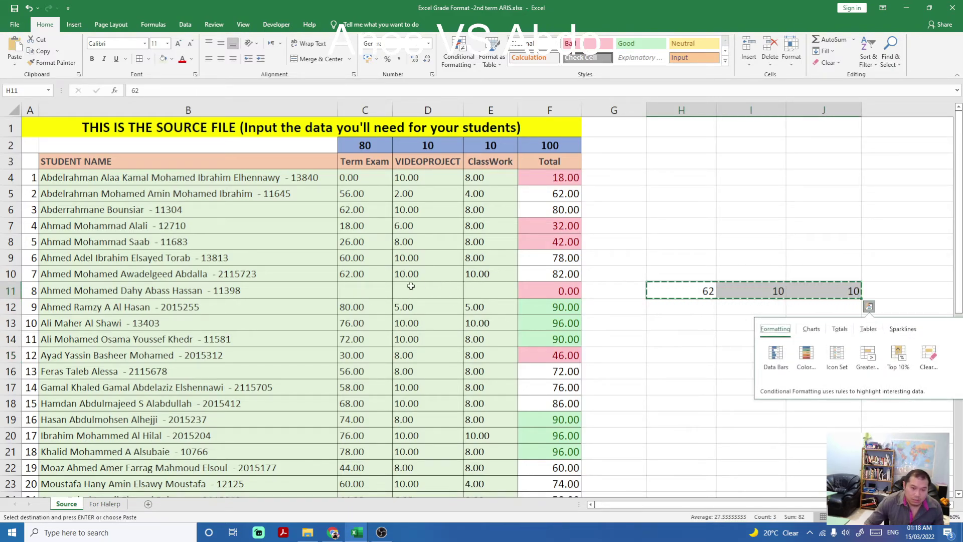
pyautogui.click(366, 290)
pyautogui.hotkey('ctrl', 'v')
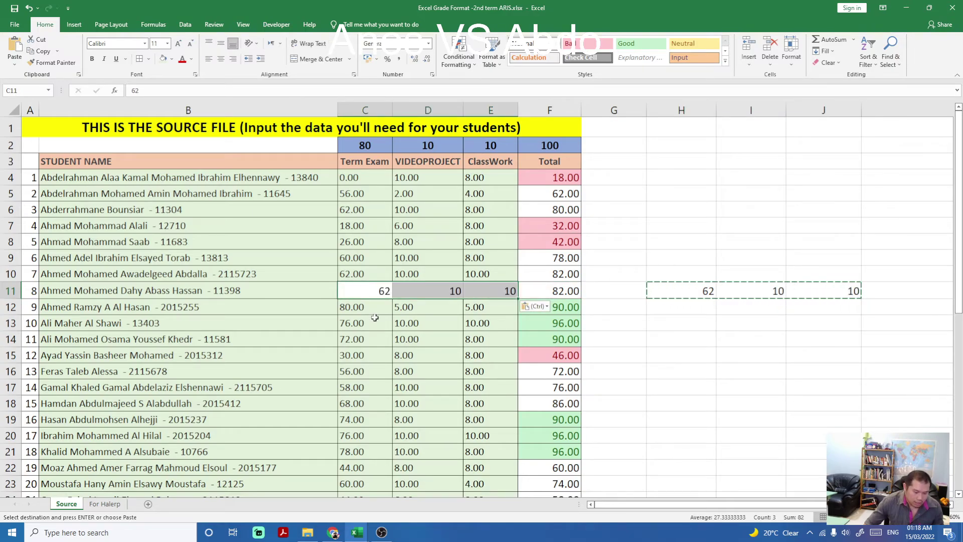
pyautogui.hotkey('ctrl', 'z')
pyautogui.moveTo(675, 293); pyautogui.dragTo(794, 292)
pyautogui.click(362, 293)
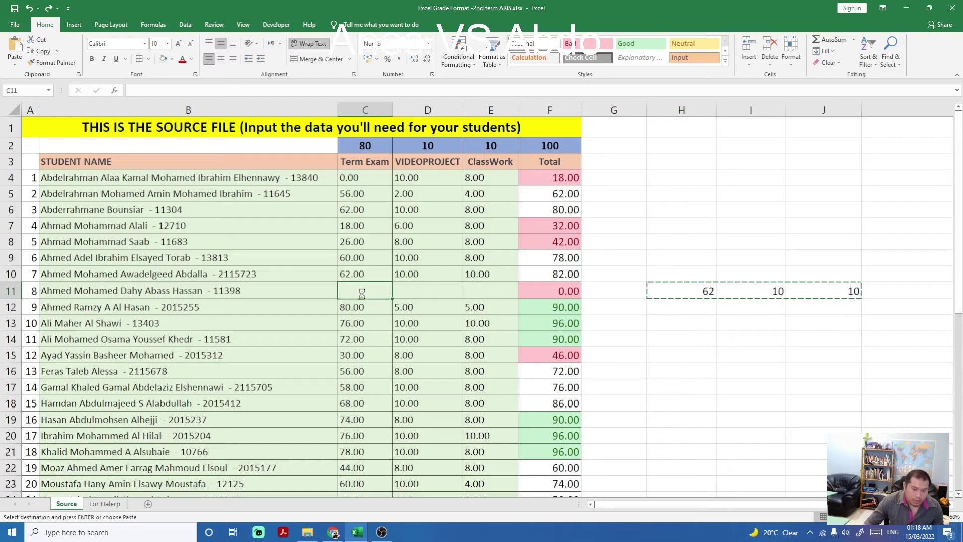
pyautogui.hotkey('ctrl', 'v')
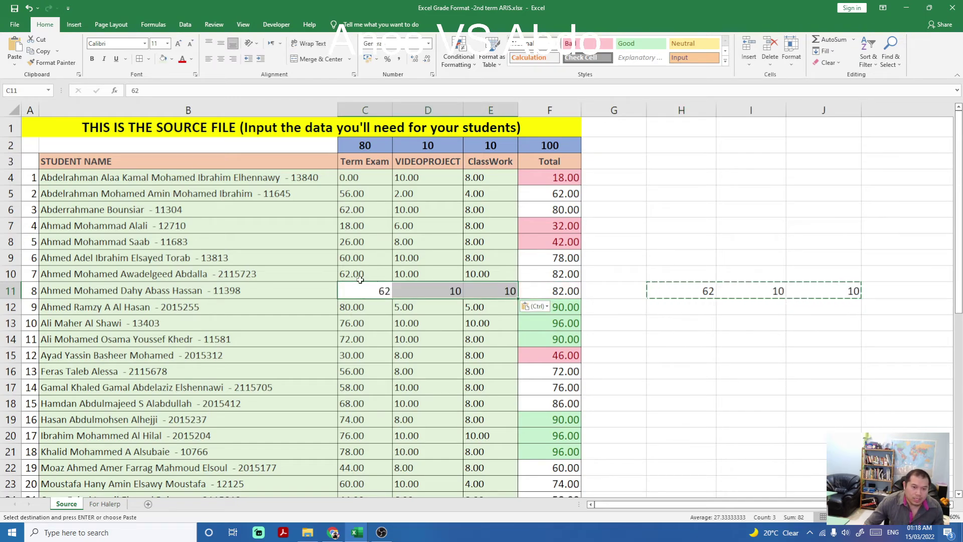
# - Apply the formatting of the seventh student's marks in C10:E10 to C11:E11 with Format Painter
pyautogui.moveTo(358, 274); pyautogui.dragTo(482, 274)
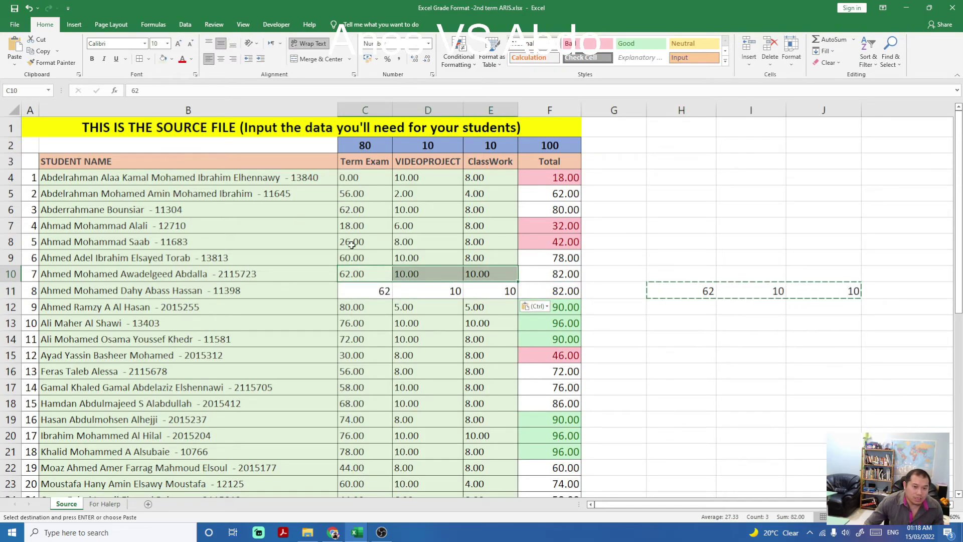
pyautogui.click(68, 62)
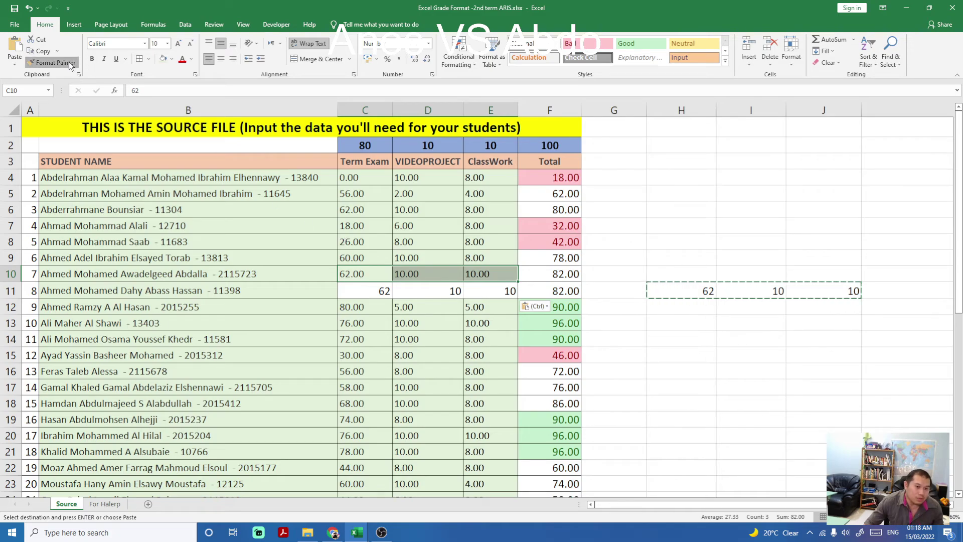
pyautogui.moveTo(358, 290); pyautogui.dragTo(464, 293)
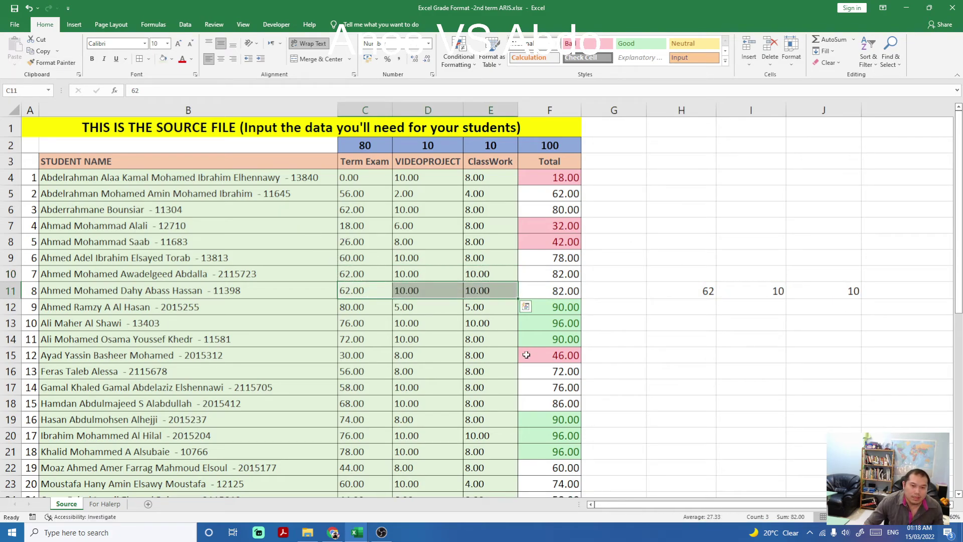
pyautogui.click(489, 366)
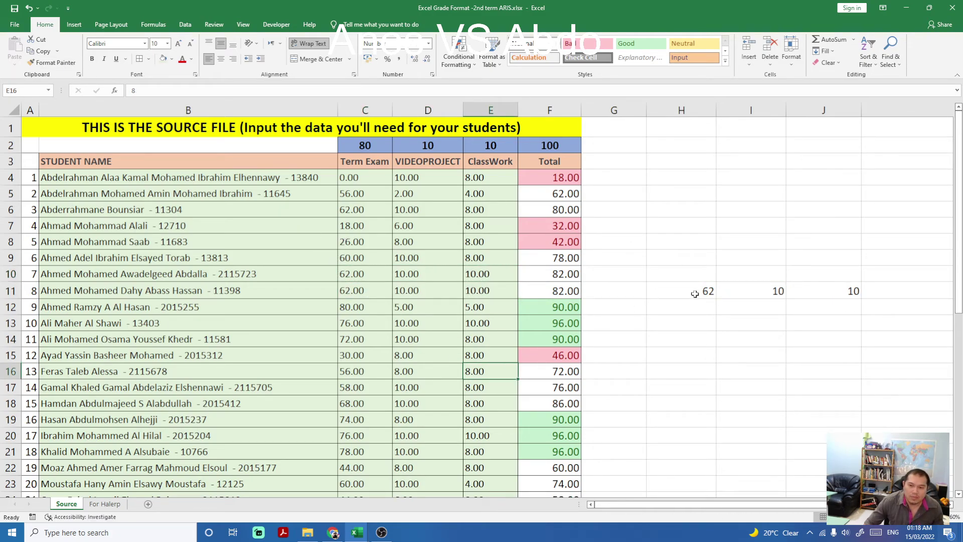
# - Check the eighth student's row on the For Halerp sheet and clear the spare marks in H11:J11 of the Source sheet
pyautogui.click(107, 504)
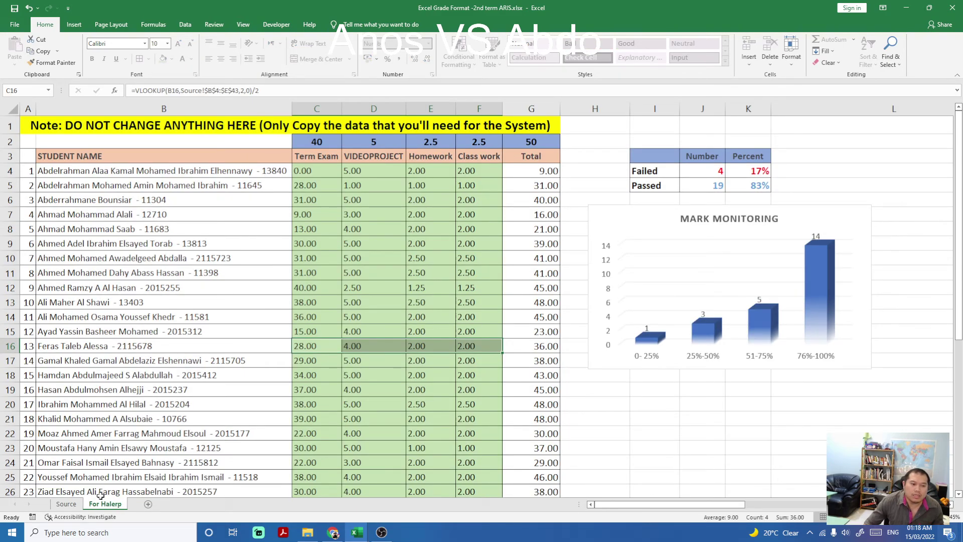
pyautogui.click(70, 506)
pyautogui.moveTo(664, 289); pyautogui.dragTo(826, 288)
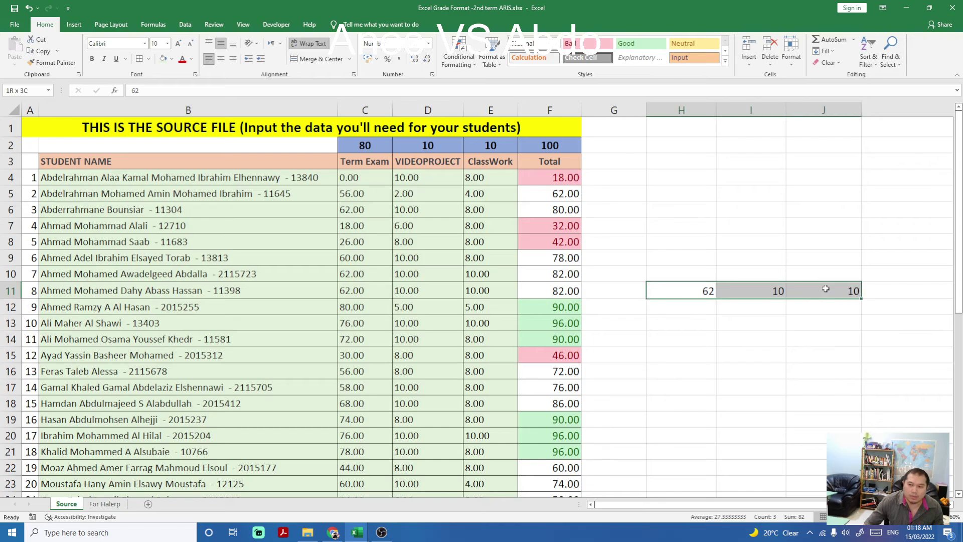
pyautogui.press('Delete')
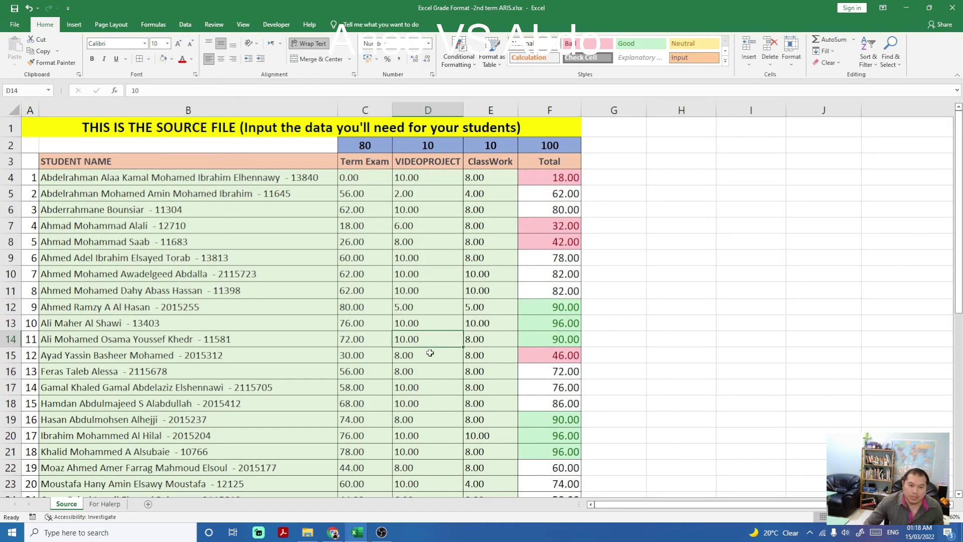
# - Copy all students' converted marks in C4:F26 of the For Halerp sheet and switch to Hal ERP in the browser
pyautogui.click(110, 504)
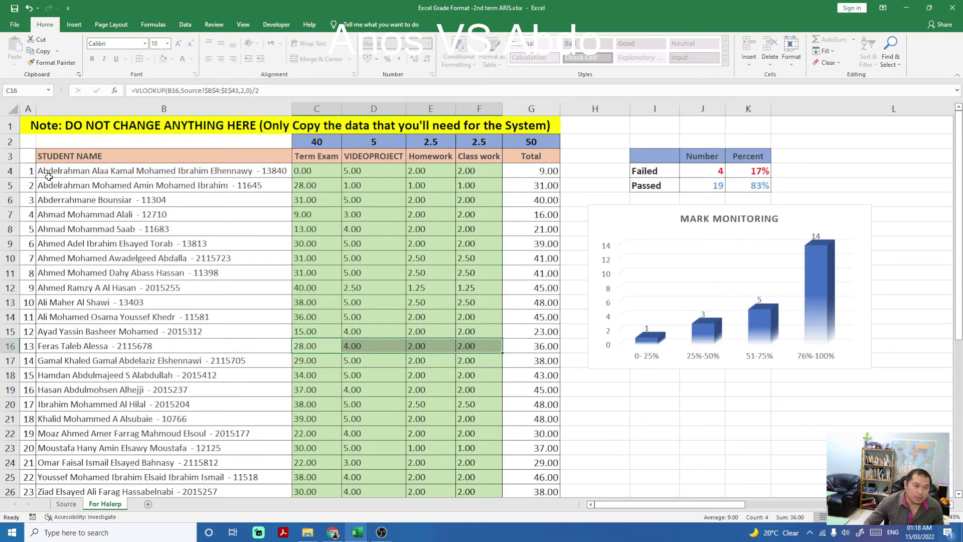
pyautogui.moveTo(306, 171); pyautogui.dragTo(459, 420)
pyautogui.hotkey('ctrl', 'c')
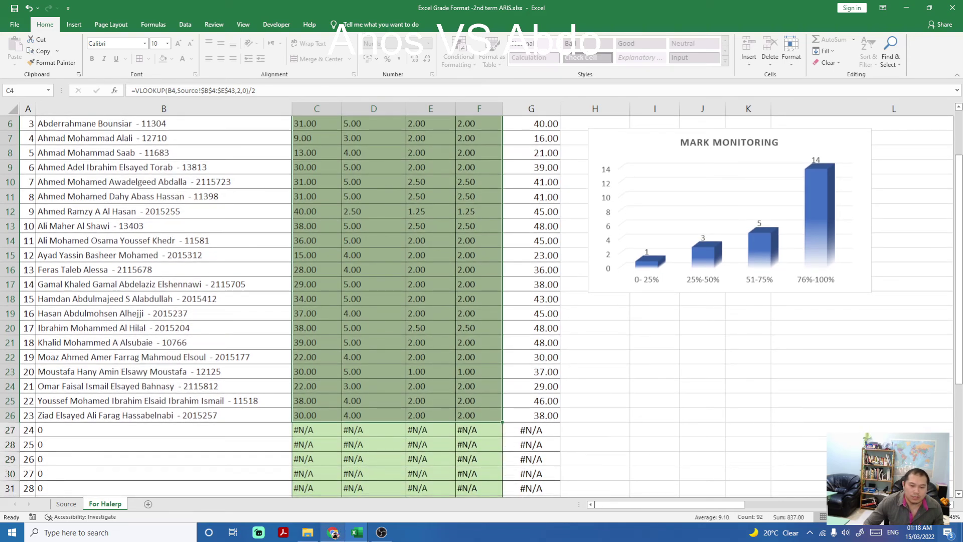
pyautogui.click(333, 532)
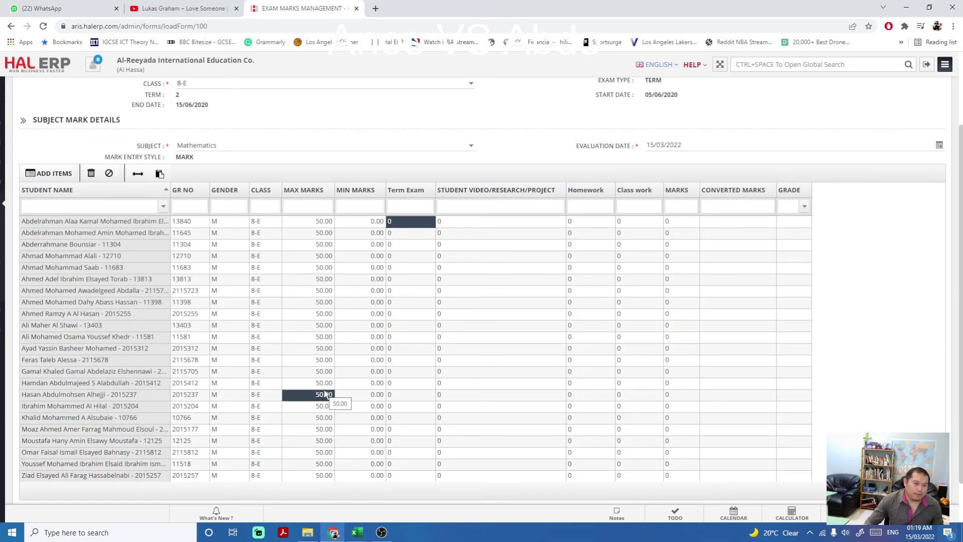